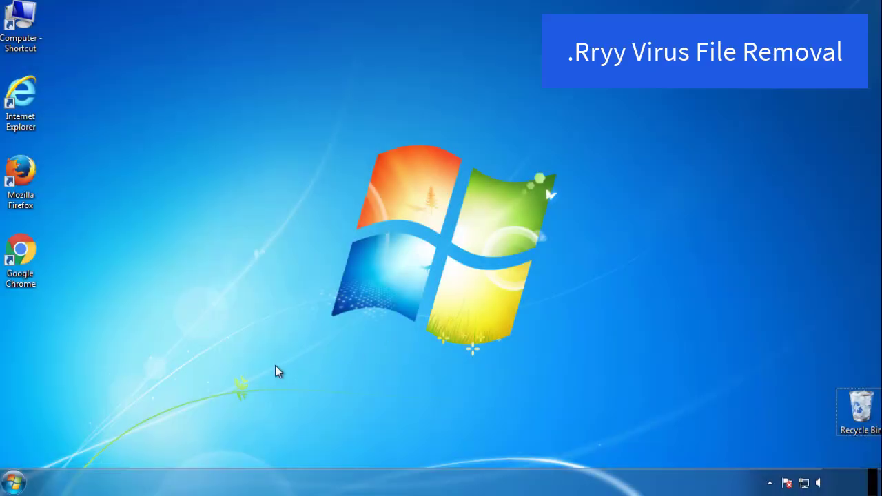
- Launch the System Configuration utility by running msconfig
{"action": "left_click", "coordinate": [25, 482]}
{"action": "left_click", "coordinate": [70, 445]}
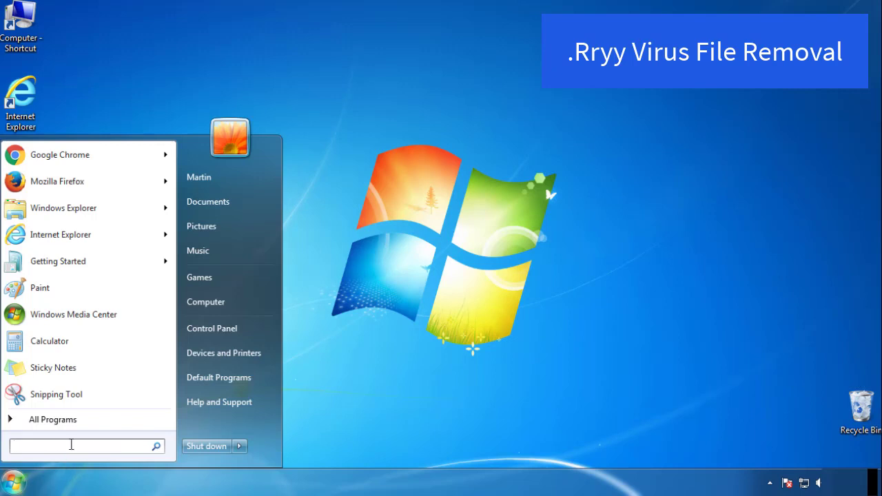
{"action": "type", "text": "msconfig"}
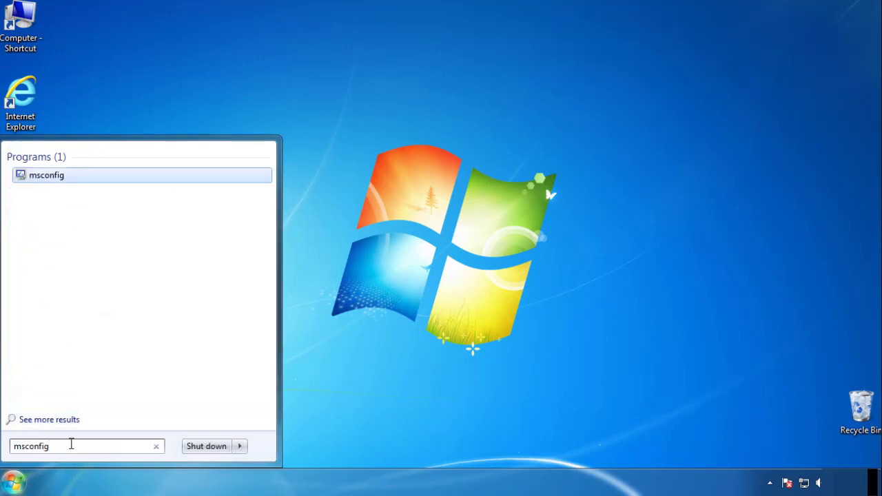
{"action": "key", "text": "Return"}
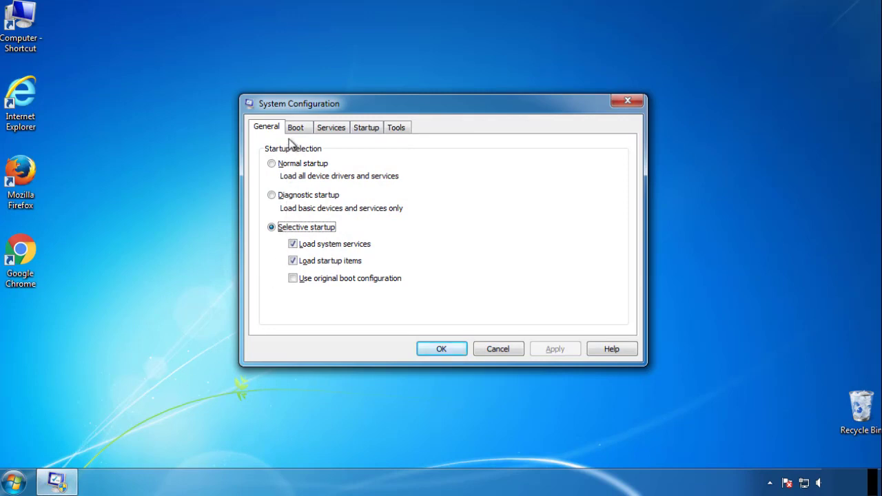
- Enable Safe boot with the Minimal option, restart the computer, and dismiss the safe mode help window
{"action": "left_click", "coordinate": [295, 128]}
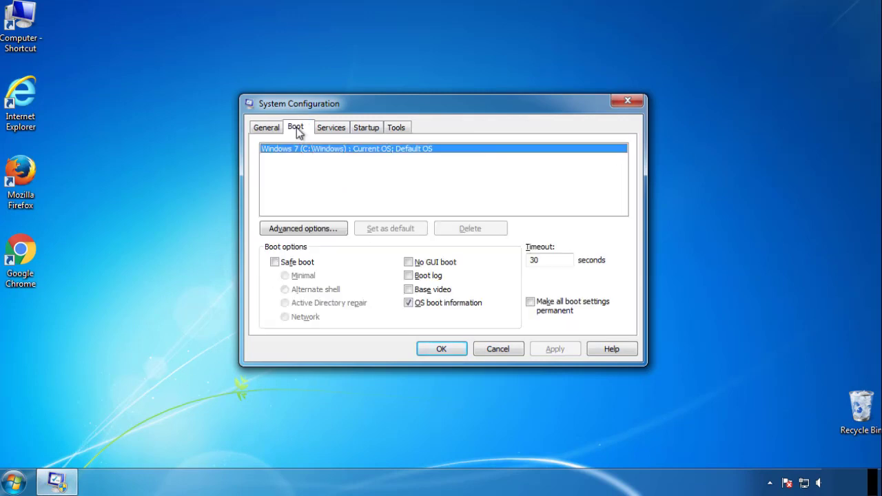
{"action": "left_click", "coordinate": [274, 262]}
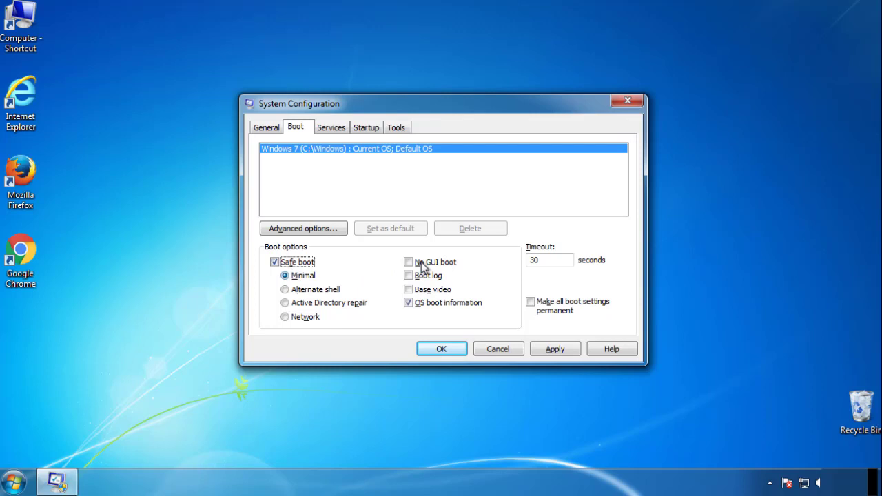
{"action": "left_click", "coordinate": [448, 351]}
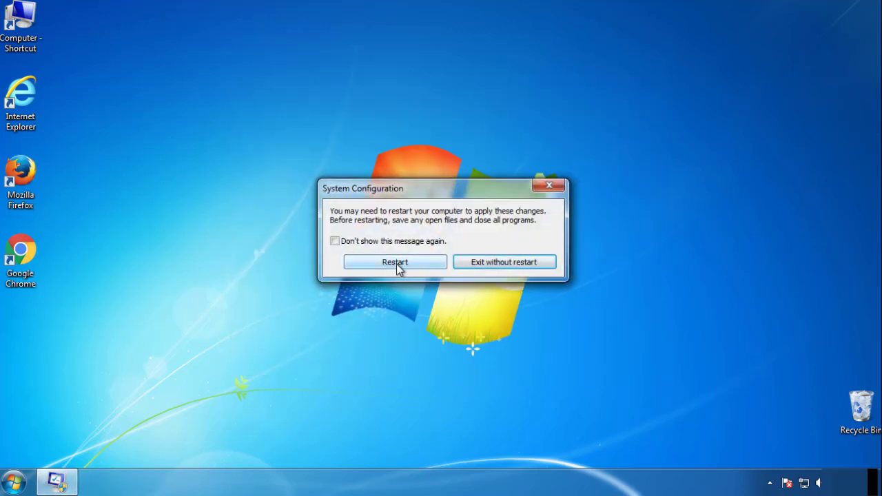
{"action": "left_click", "coordinate": [397, 264]}
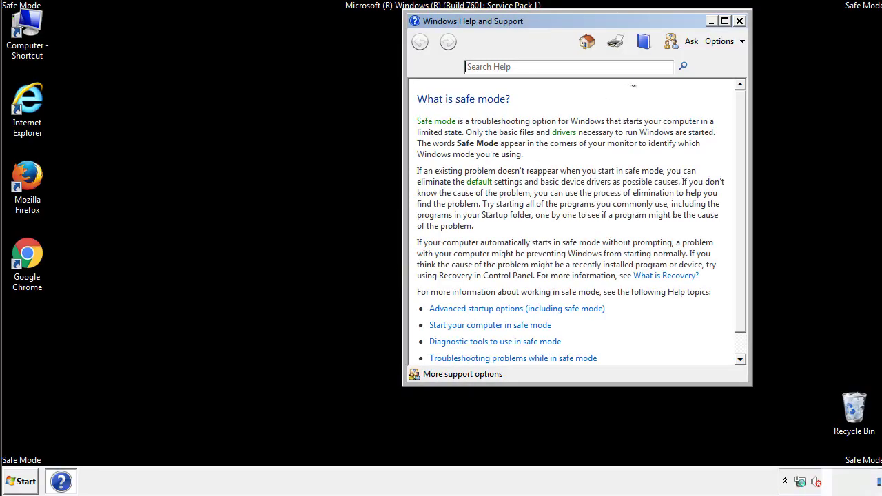
{"action": "left_click", "coordinate": [739, 20]}
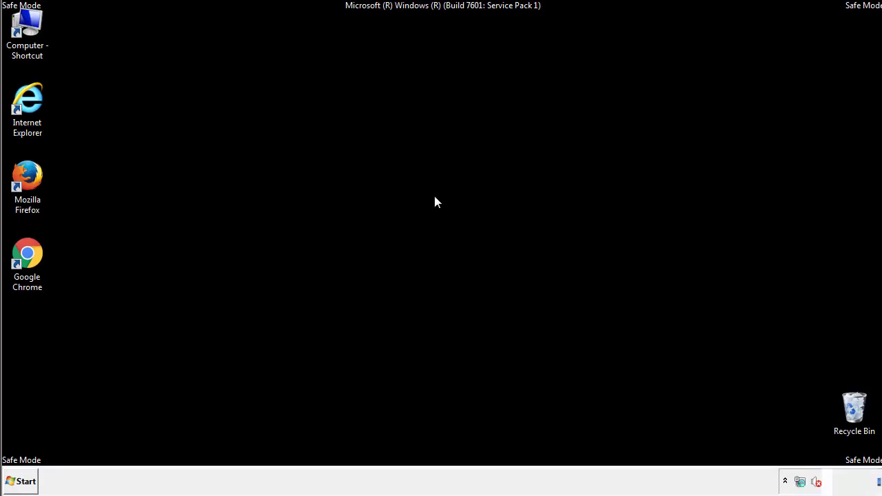
- Ensure Folder Options is set to show hidden files, folders, and drives, and close Control Panel
{"action": "left_click", "coordinate": [28, 481]}
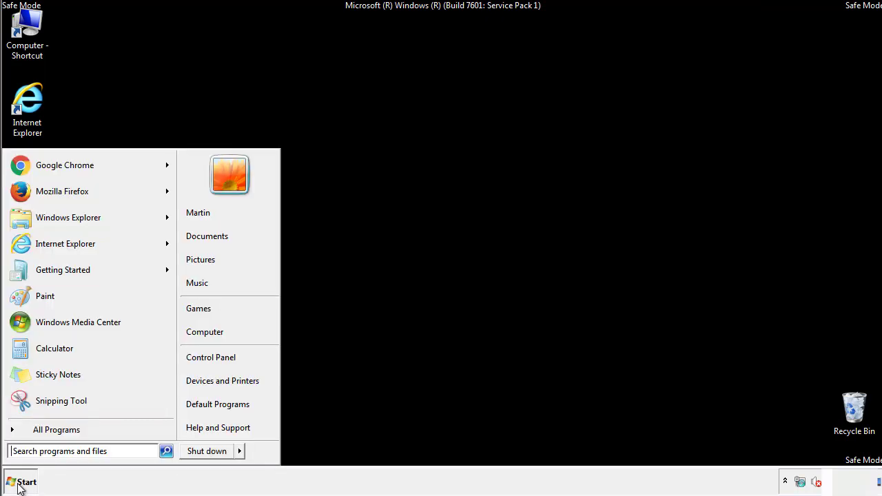
{"action": "left_click", "coordinate": [220, 356]}
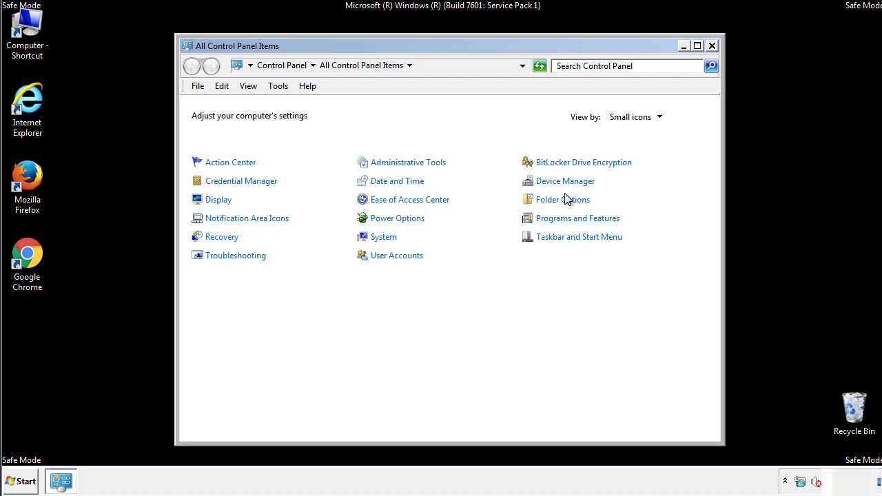
{"action": "left_click", "coordinate": [563, 199]}
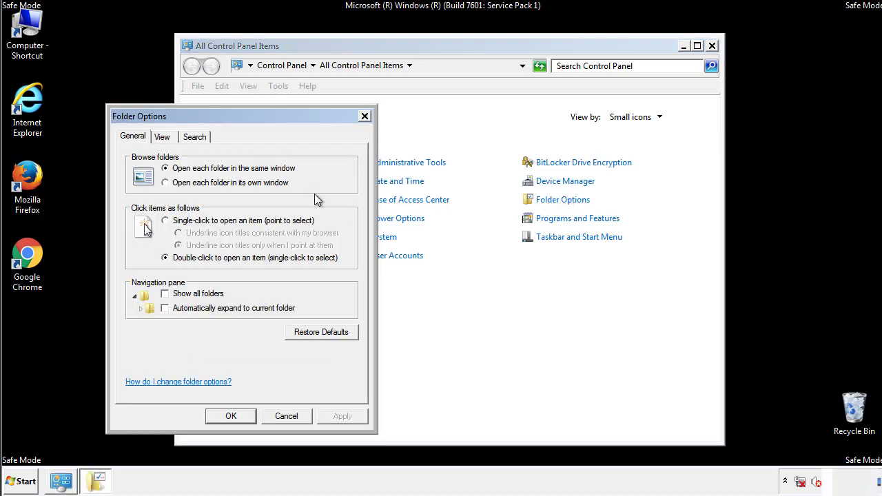
{"action": "left_click", "coordinate": [163, 138]}
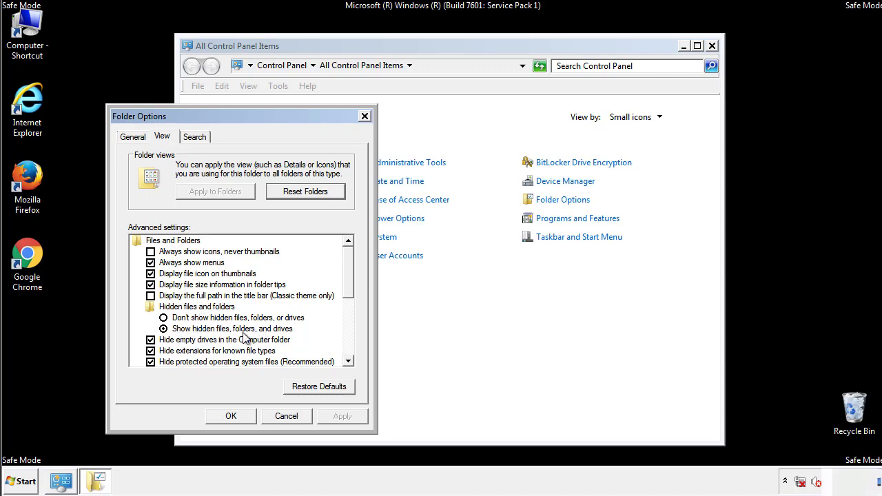
{"action": "left_click", "coordinate": [238, 414]}
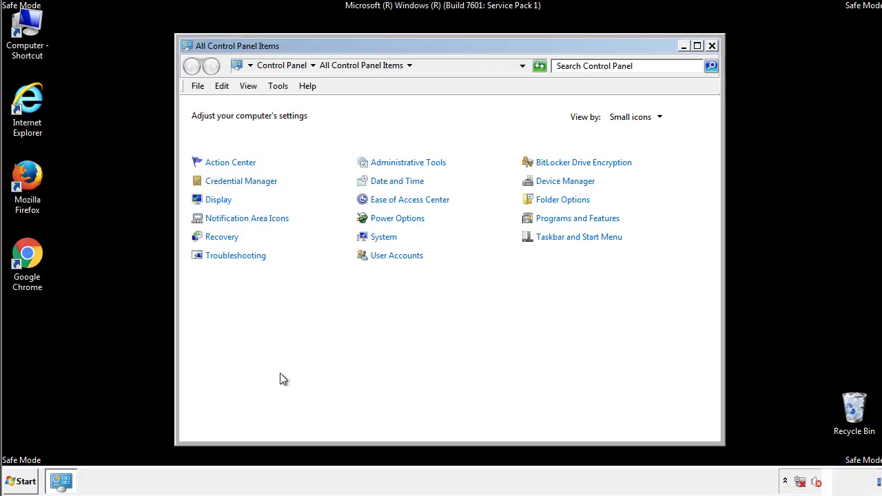
{"action": "left_click", "coordinate": [712, 46]}
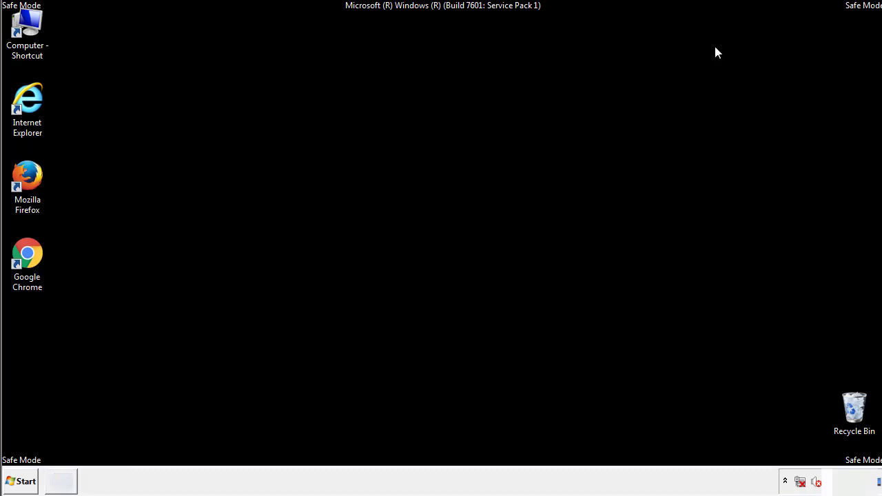
- Browse to the folder C:\Windows\System32\drivers\etc
{"action": "double_click", "coordinate": [29, 26]}
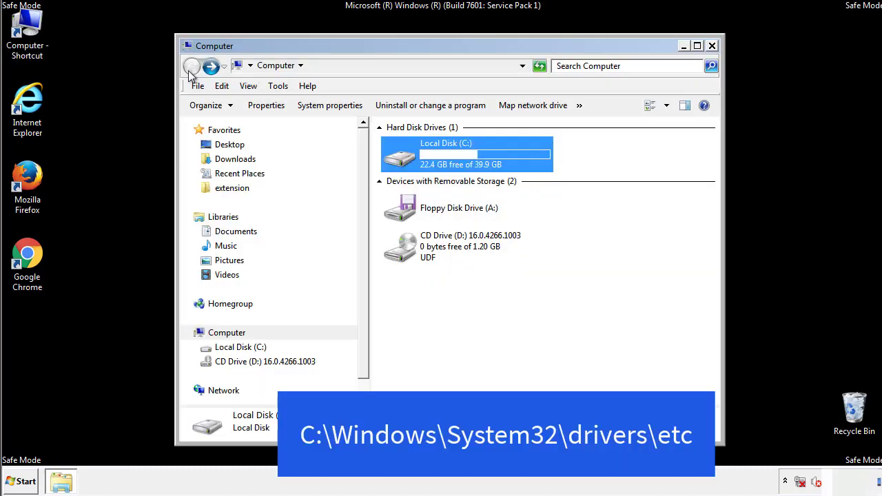
{"action": "double_click", "coordinate": [407, 160]}
{"action": "double_click", "coordinate": [402, 252]}
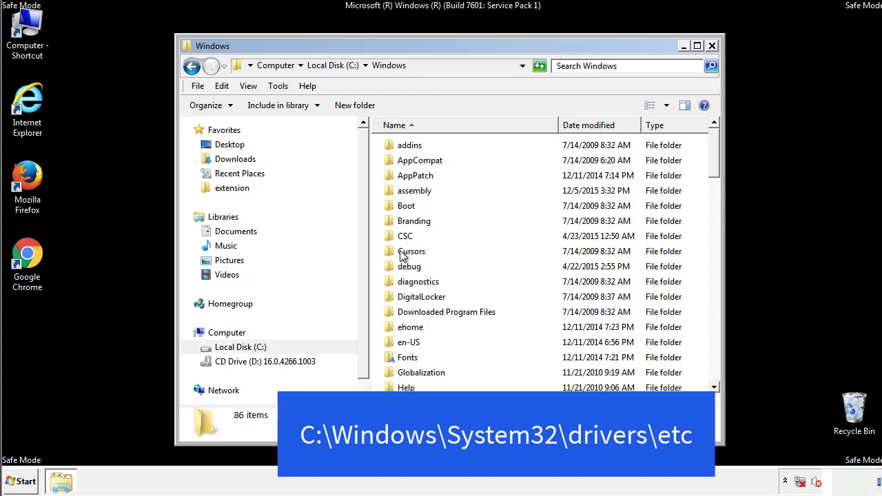
{"action": "scroll", "coordinate": [406, 311], "scroll_direction": "down", "scroll_amount": 2}
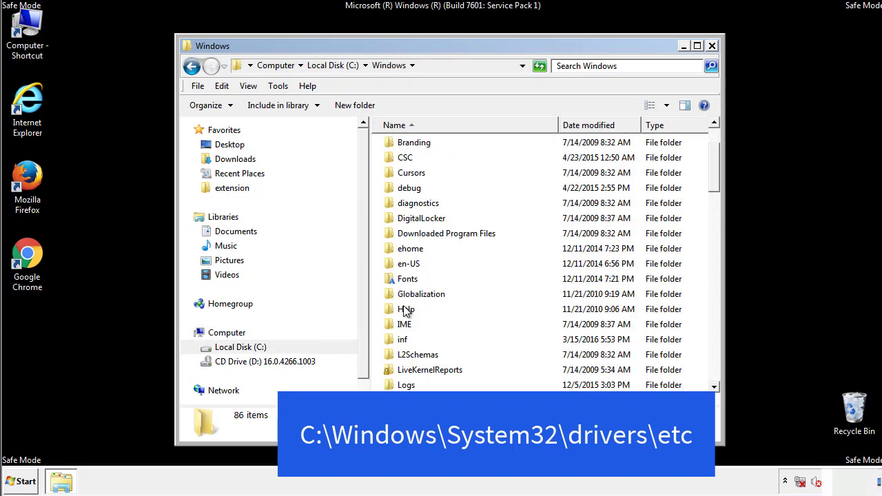
{"action": "scroll", "coordinate": [407, 312], "scroll_direction": "down", "scroll_amount": 7}
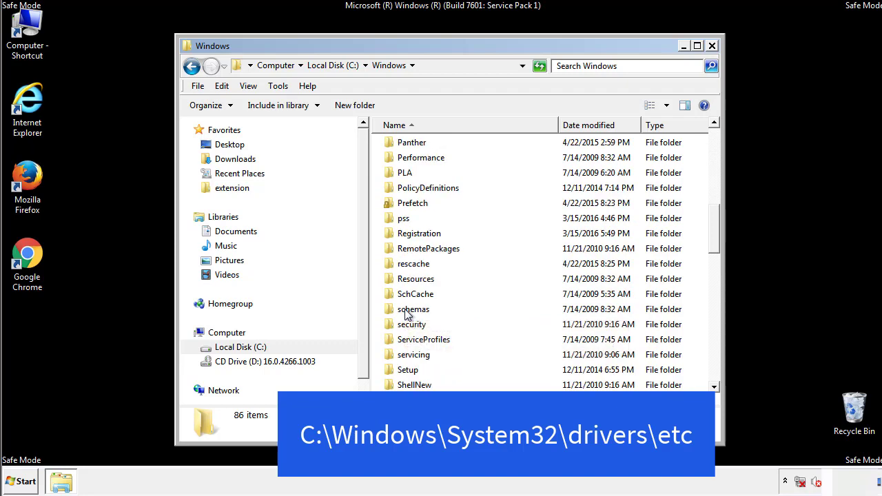
{"action": "scroll", "coordinate": [406, 311], "scroll_direction": "down", "scroll_amount": 2}
{"action": "double_click", "coordinate": [419, 354]}
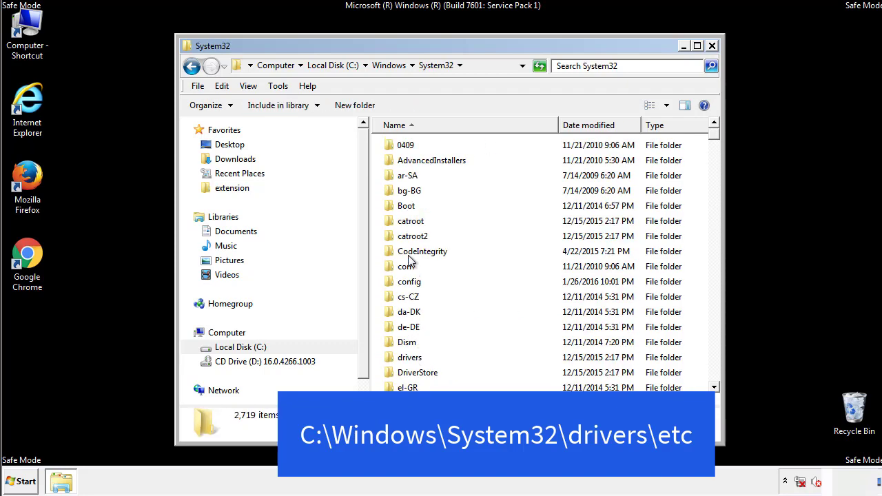
{"action": "double_click", "coordinate": [410, 357]}
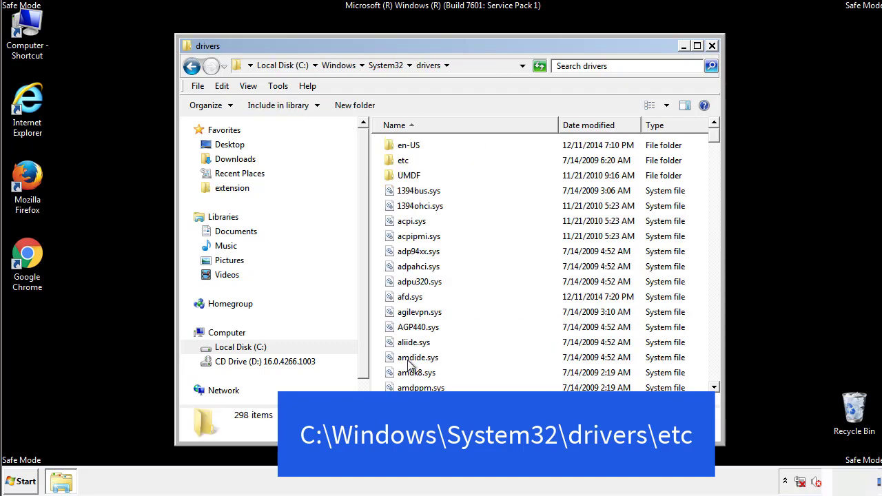
{"action": "double_click", "coordinate": [394, 164]}
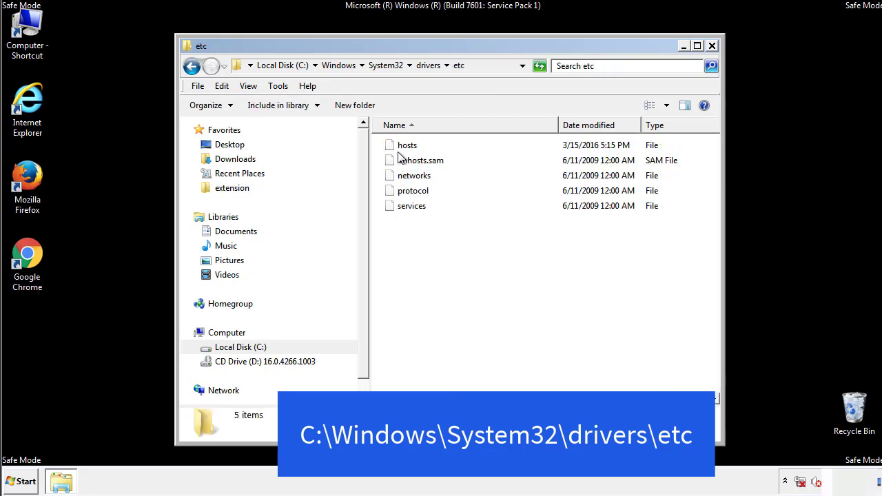
- Open the hosts file with Notepad and position its window so the whole text is in view
{"action": "double_click", "coordinate": [401, 146]}
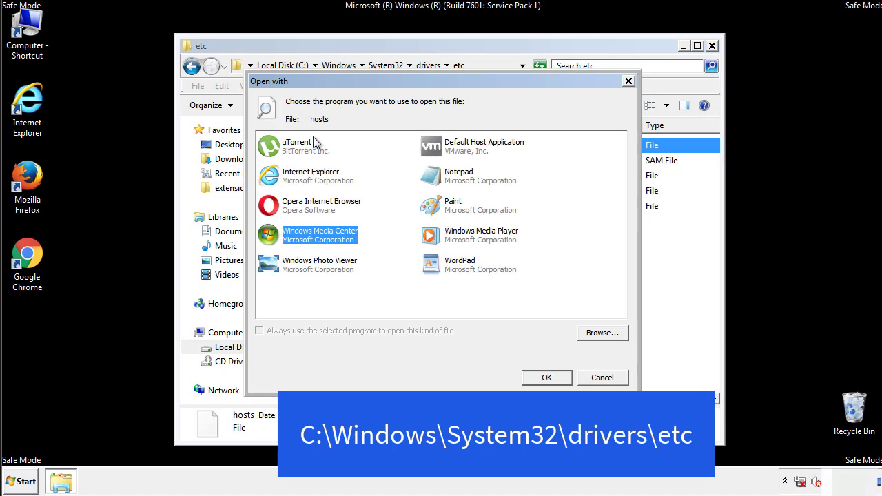
{"action": "left_click", "coordinate": [446, 180]}
{"action": "left_click", "coordinate": [546, 378]}
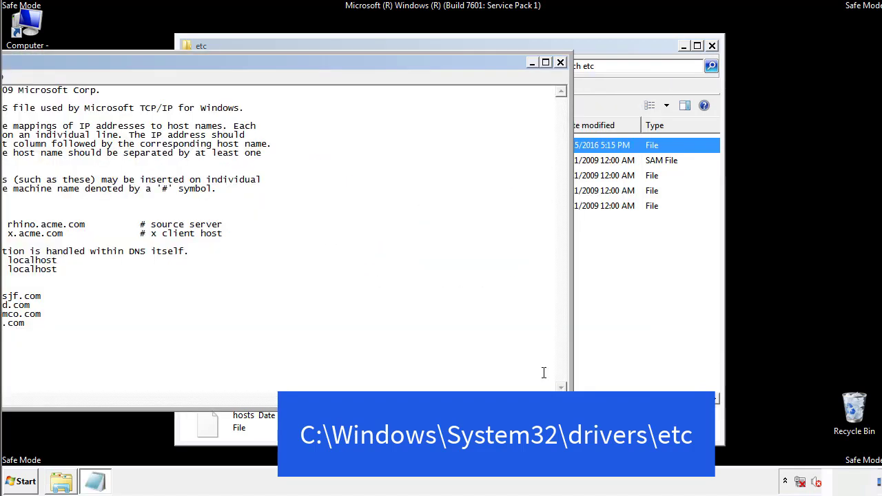
{"action": "left_click_drag", "start_coordinate": [360, 67], "coordinate": [561, 81]}
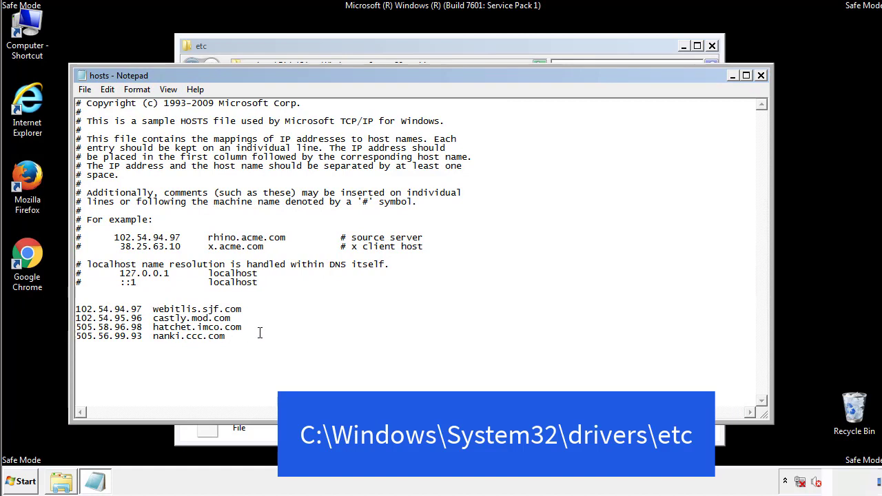
- Delete the four suspicious IP and domain entries below the localhost lines, save the hosts file, and close the etc folder
{"action": "left_click_drag", "start_coordinate": [246, 337], "coordinate": [93, 309]}
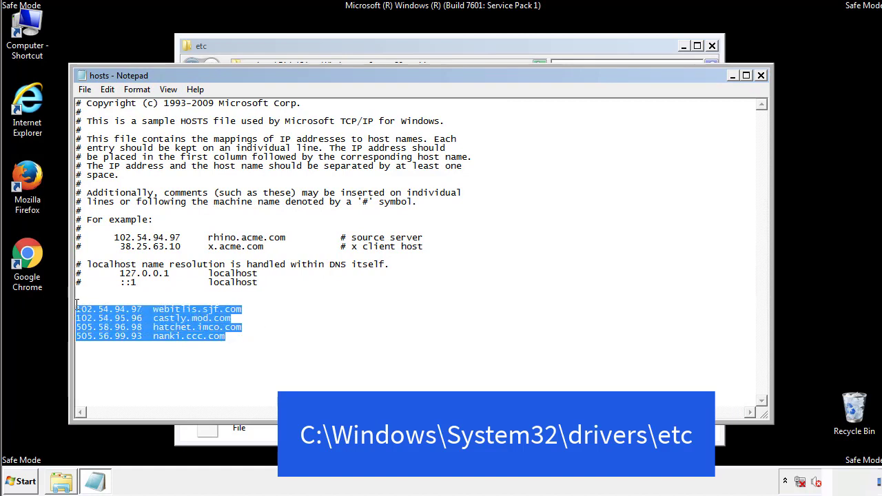
{"action": "key", "text": "Delete"}
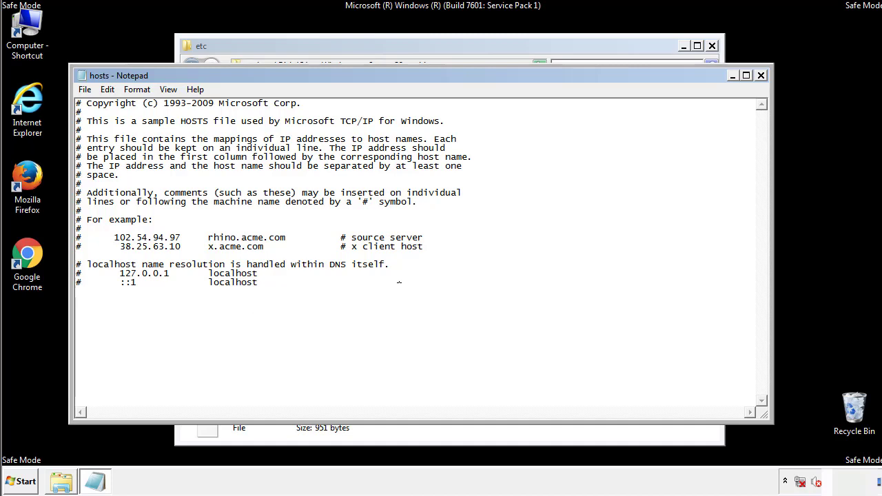
{"action": "left_click", "coordinate": [762, 77]}
{"action": "left_click", "coordinate": [389, 252]}
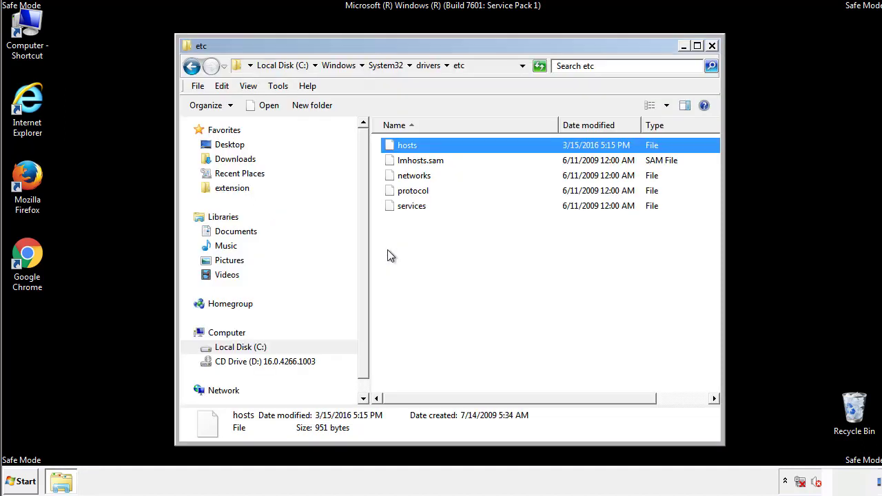
{"action": "left_click", "coordinate": [387, 249]}
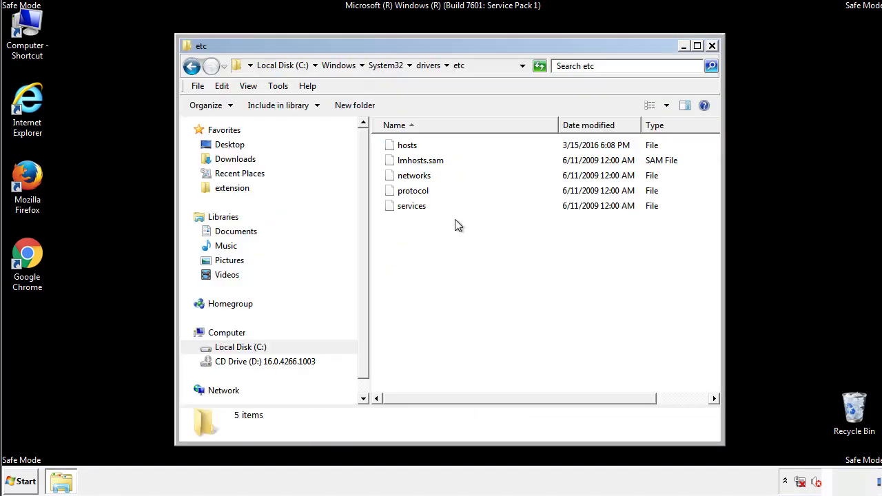
{"action": "left_click", "coordinate": [712, 45]}
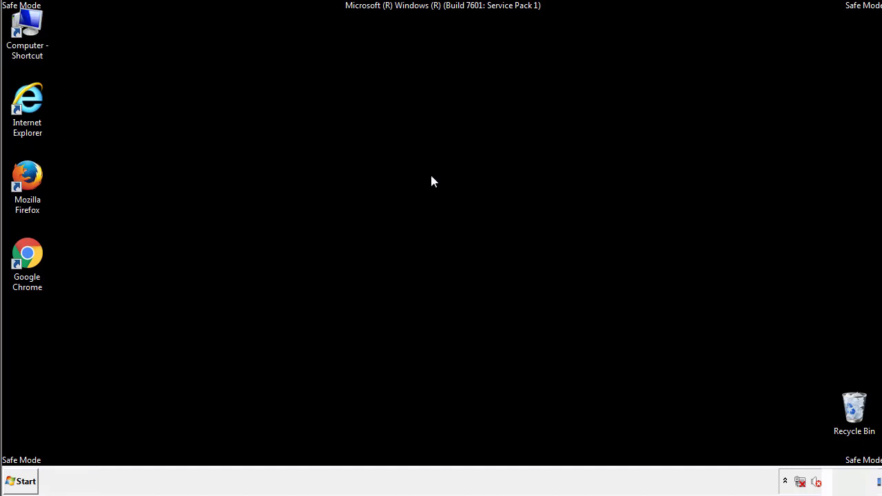
- Open the current user's Startup programs folder
{"action": "left_click", "coordinate": [25, 482]}
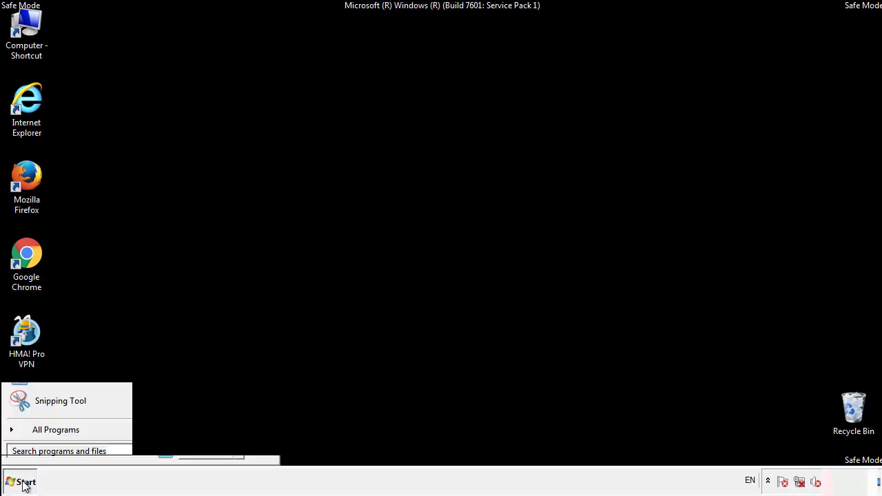
{"action": "left_click", "coordinate": [39, 435]}
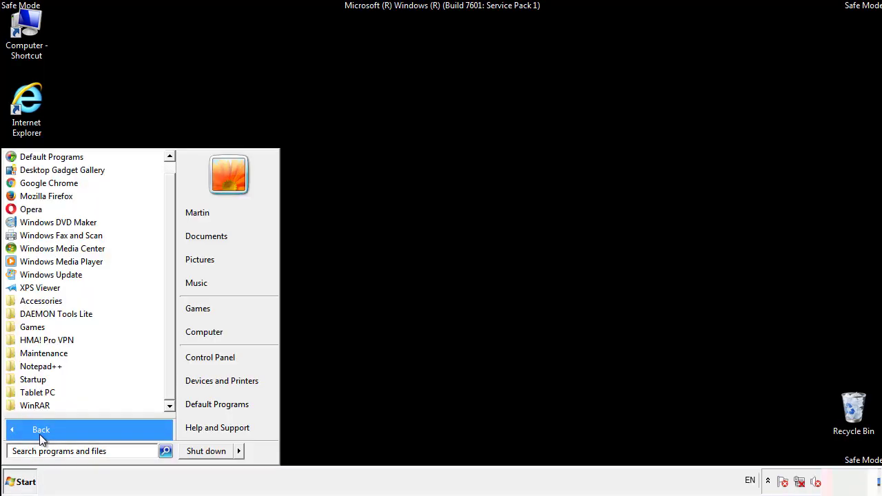
{"action": "right_click", "coordinate": [34, 378]}
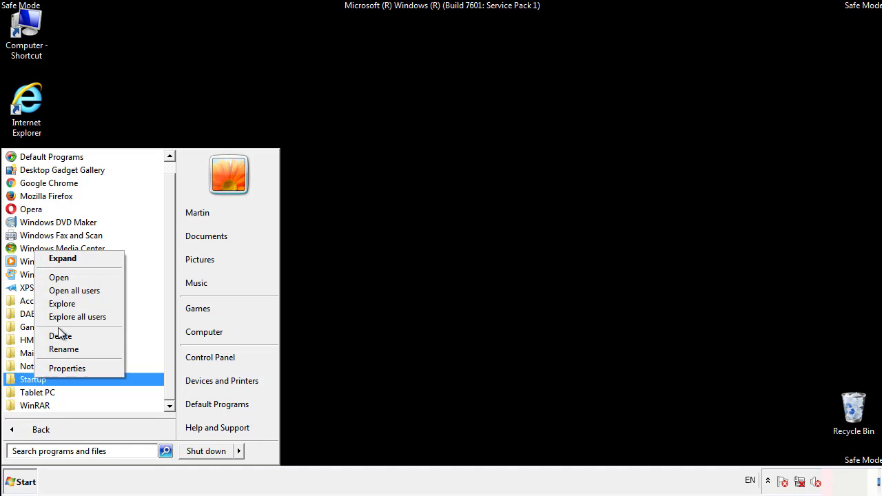
{"action": "left_click", "coordinate": [67, 277]}
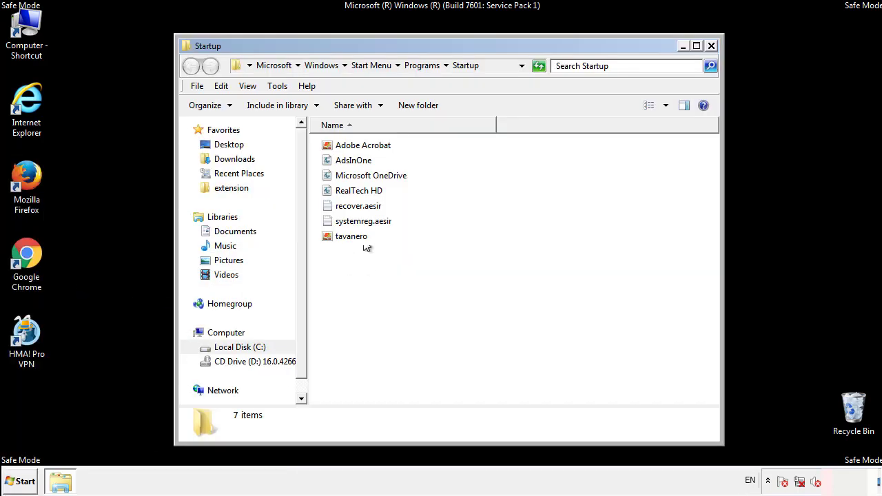
- Delete AdsInOne, recover.aesir, systemreg.aesir and tavanero from the Startup folder and close the folder
{"action": "left_click", "coordinate": [359, 162]}
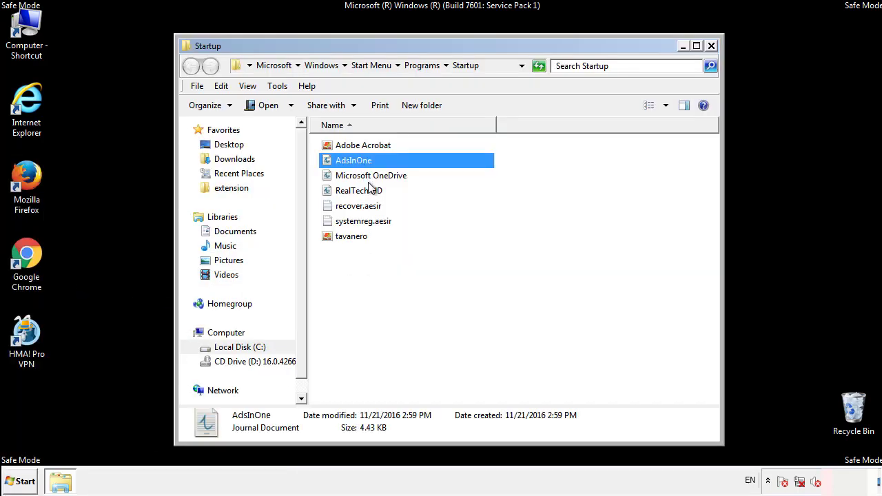
{"action": "left_click", "coordinate": [359, 207], "text": "ctrl"}
{"action": "left_click", "coordinate": [368, 221], "text": "ctrl"}
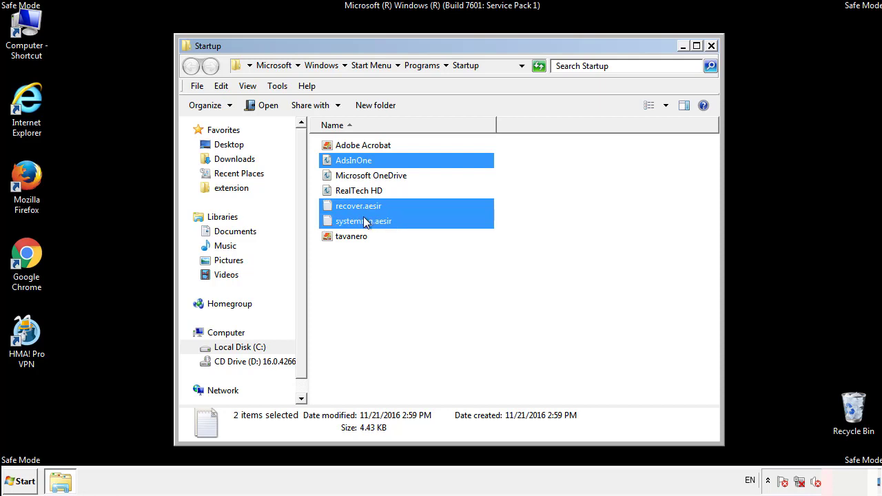
{"action": "left_click", "coordinate": [352, 236], "text": "ctrl"}
{"action": "right_click", "coordinate": [348, 237]}
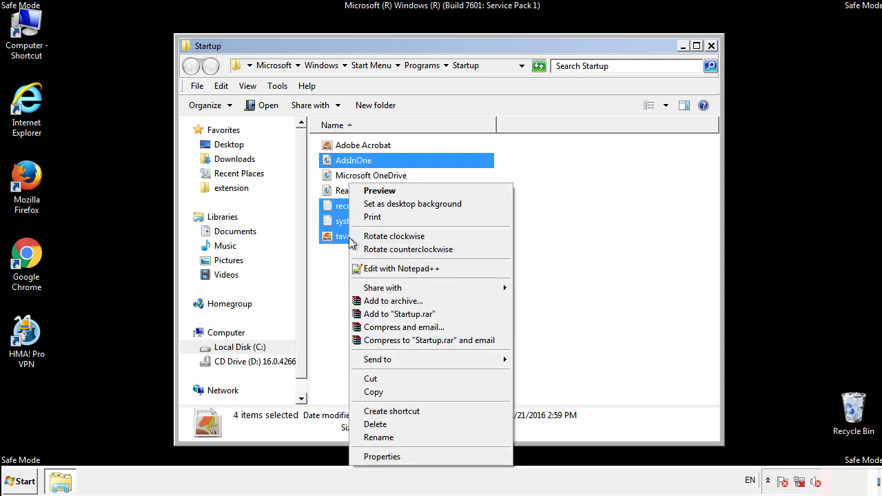
{"action": "left_click", "coordinate": [372, 423]}
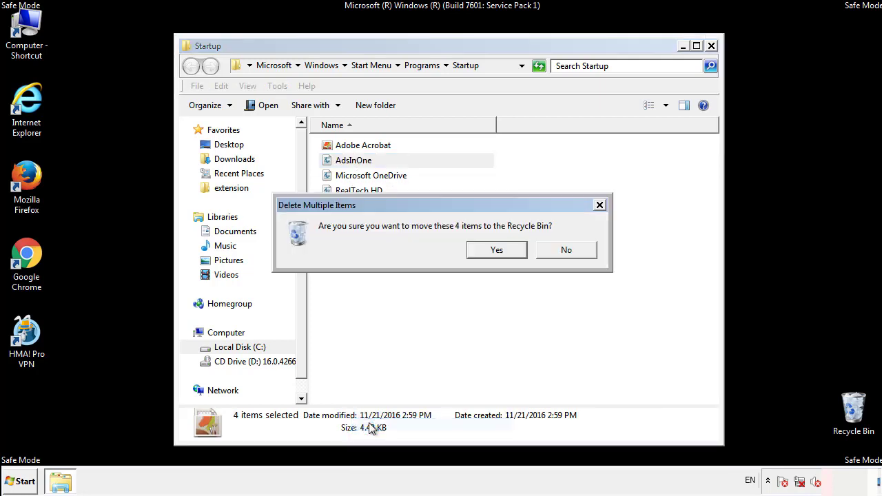
{"action": "left_click", "coordinate": [496, 249]}
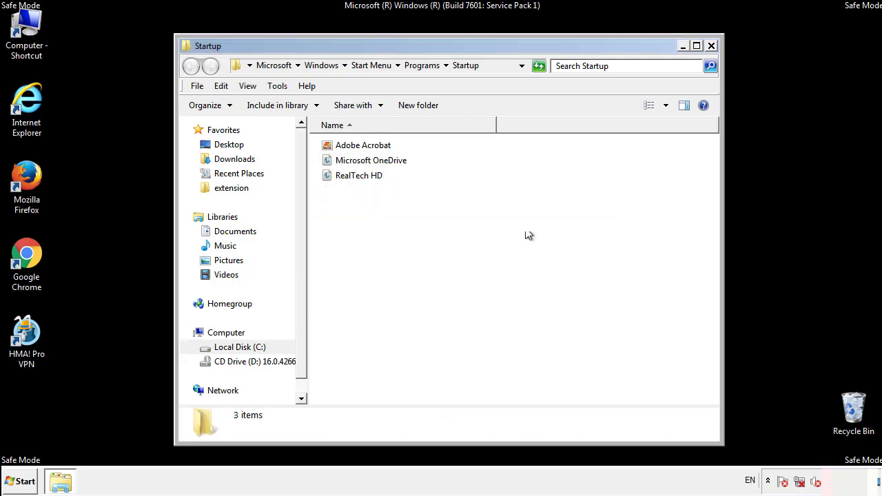
{"action": "left_click", "coordinate": [713, 51]}
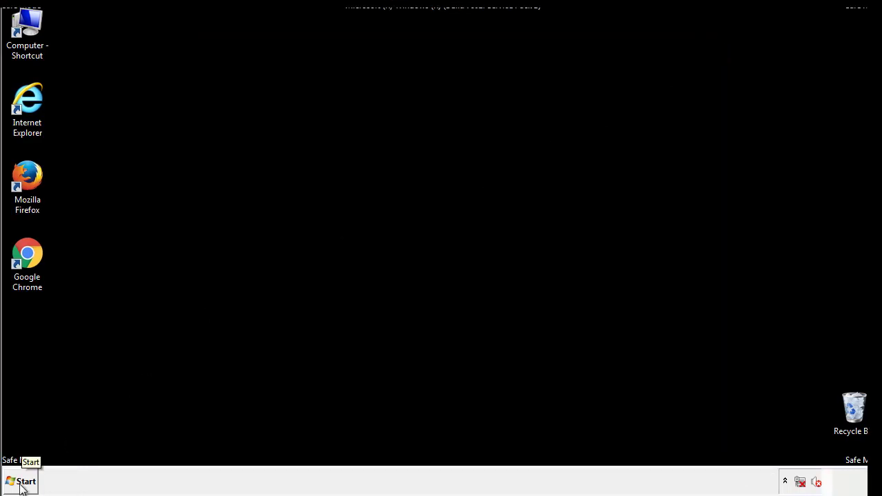
- Search the Start menu for regedit and open the Registry Editor
{"action": "left_click", "coordinate": [21, 486]}
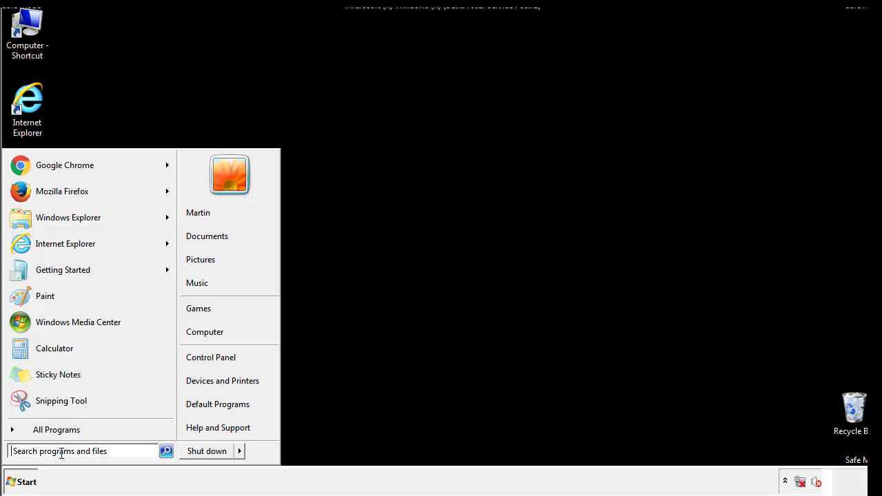
{"action": "type", "text": "reged"}
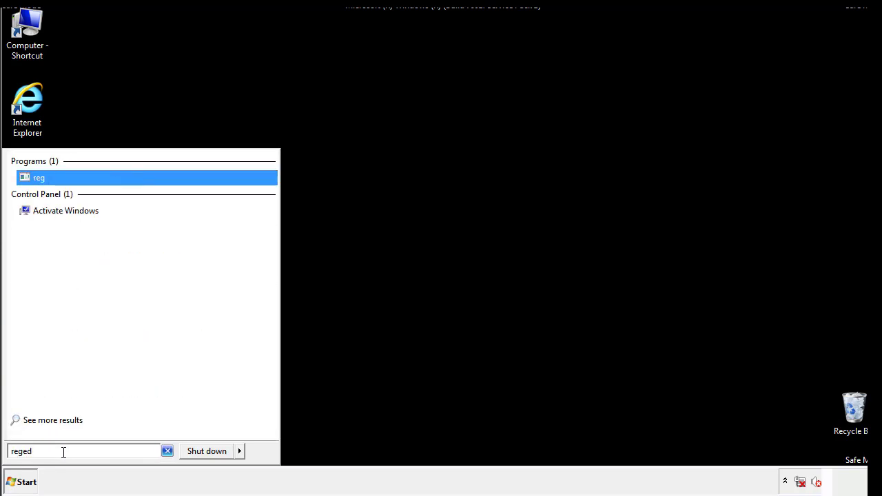
{"action": "type", "text": "it"}
{"action": "key", "text": "Return"}
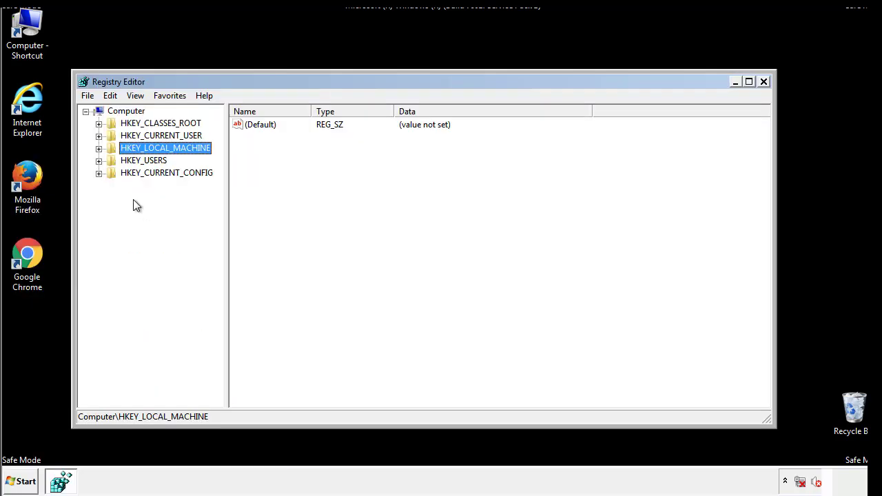
- Open the registry key HKEY_LOCAL_MACHINE\SOFTWARE\Microsoft\Windows\CurrentVersion\Run
{"action": "left_click", "coordinate": [99, 149]}
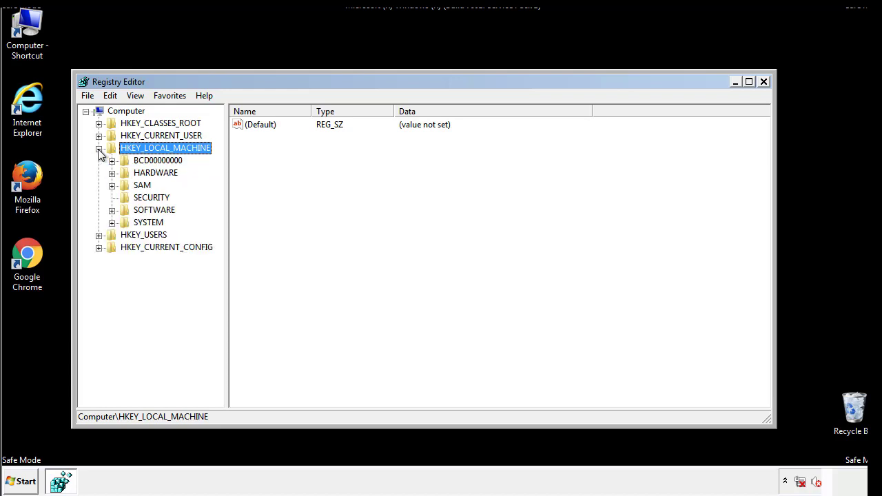
{"action": "left_click", "coordinate": [111, 210]}
{"action": "left_click_drag", "start_coordinate": [217, 203], "coordinate": [218, 228]}
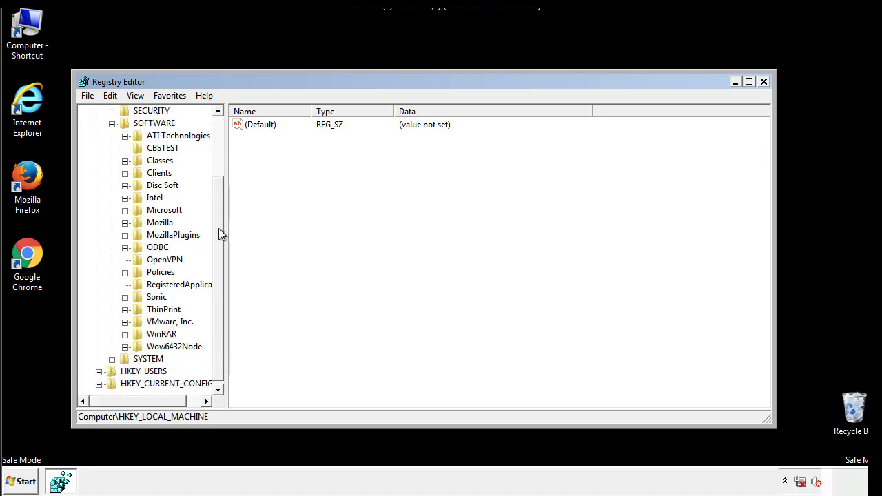
{"action": "left_click", "coordinate": [125, 210]}
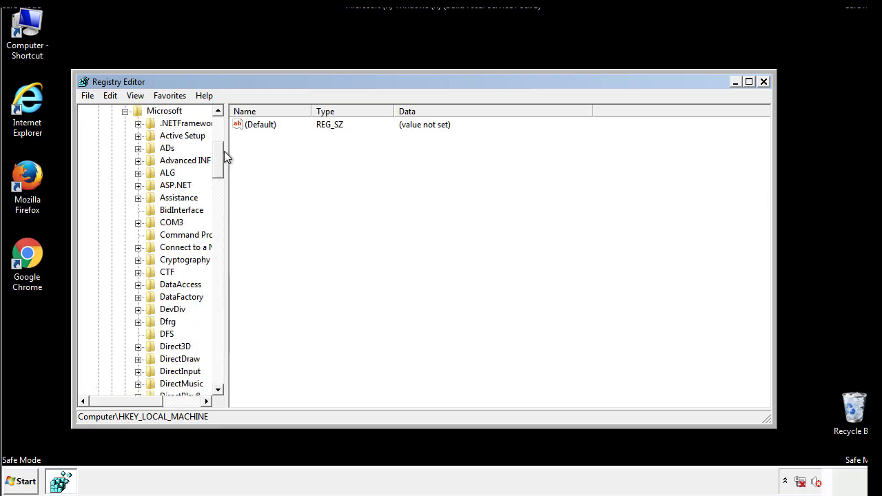
{"action": "left_click_drag", "start_coordinate": [217, 171], "coordinate": [221, 354]}
{"action": "left_click", "coordinate": [138, 210]}
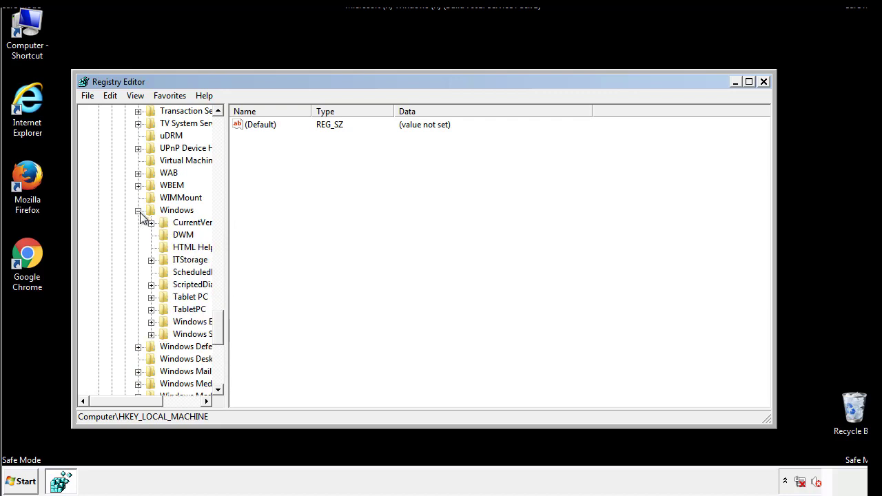
{"action": "left_click_drag", "start_coordinate": [121, 400], "coordinate": [140, 405]}
{"action": "left_click", "coordinate": [116, 222]}
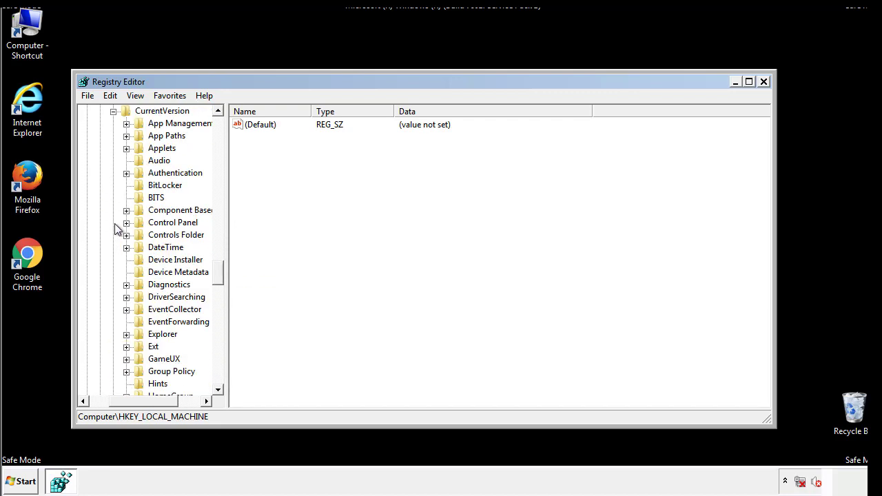
{"action": "left_click_drag", "start_coordinate": [224, 272], "coordinate": [218, 319]}
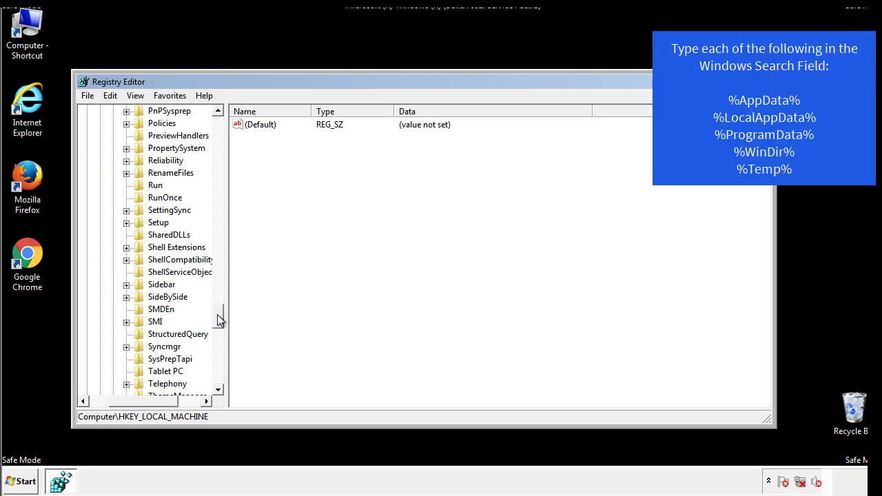
{"action": "left_click", "coordinate": [141, 184]}
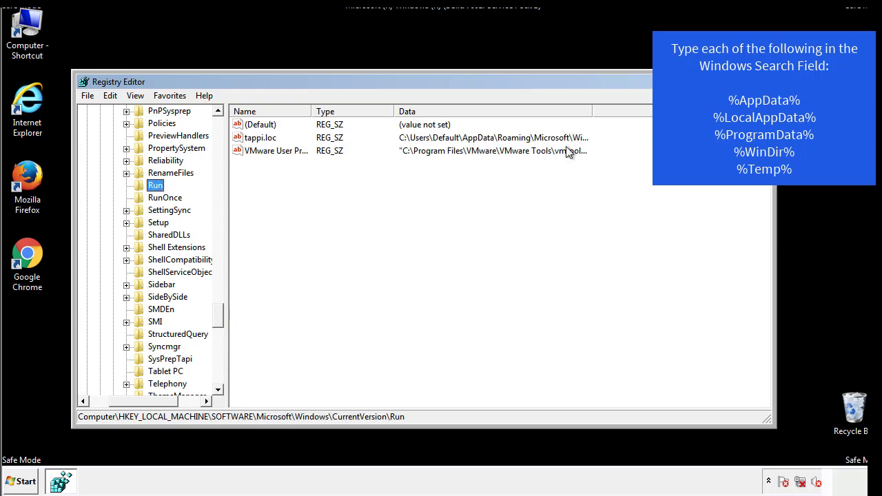
- Delete the suspicious tappi.loc value from the HKEY_LOCAL_MACHINE Run key
{"action": "left_click", "coordinate": [262, 145]}
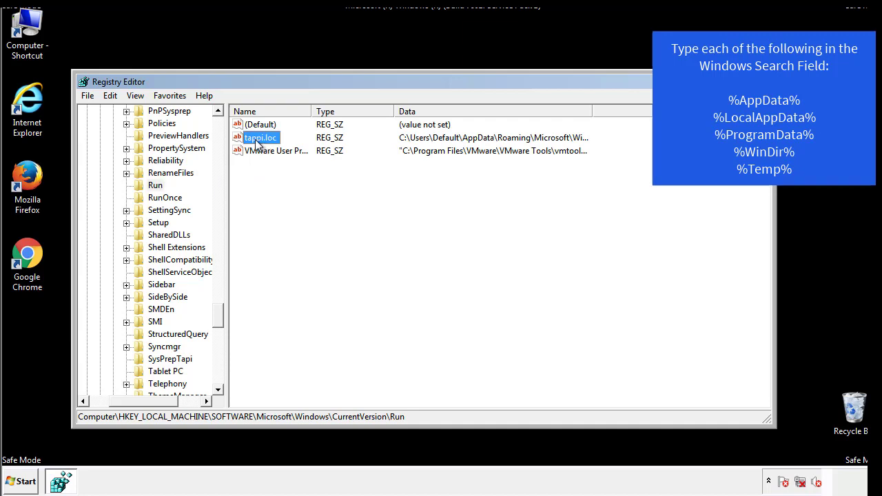
{"action": "right_click", "coordinate": [254, 139]}
{"action": "left_click", "coordinate": [276, 179]}
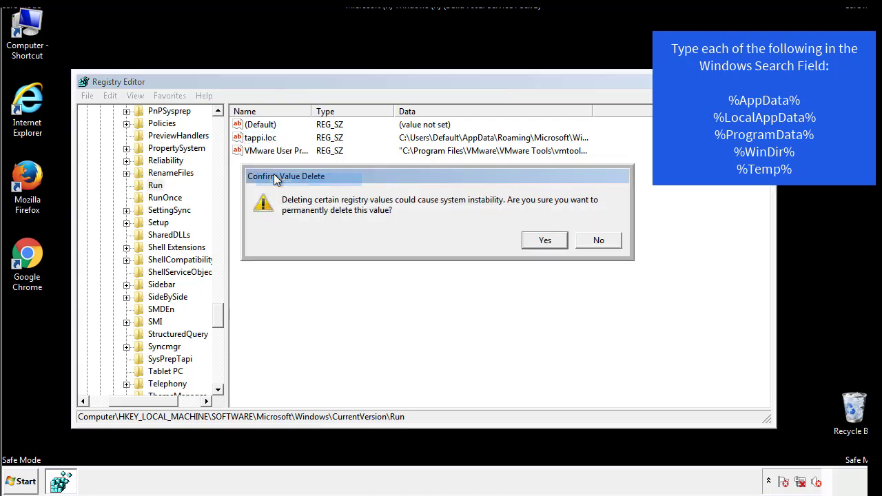
{"action": "left_click", "coordinate": [535, 241]}
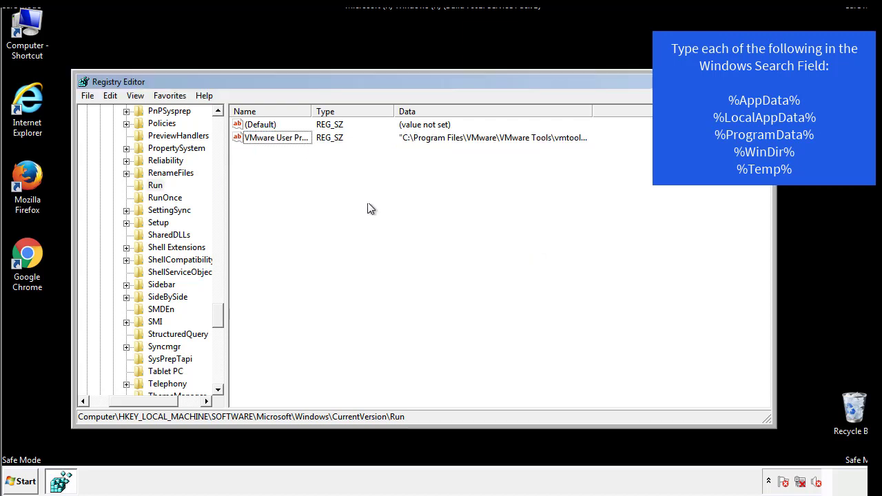
- Collapse the HKEY_LOCAL_MACHINE branch of the registry tree
{"action": "left_click_drag", "start_coordinate": [217, 316], "coordinate": [218, 377]}
{"action": "left_click_drag", "start_coordinate": [149, 403], "coordinate": [108, 411]}
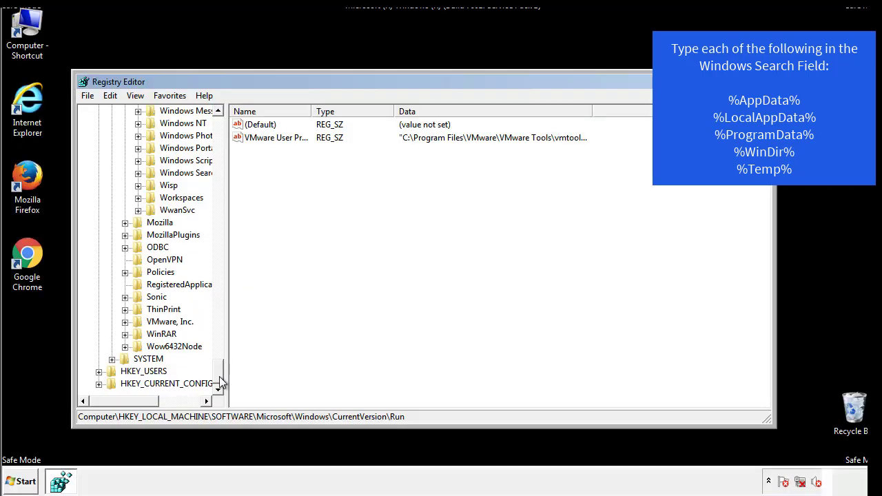
{"action": "left_click_drag", "start_coordinate": [219, 385], "coordinate": [224, 131]}
{"action": "left_click", "coordinate": [98, 148]}
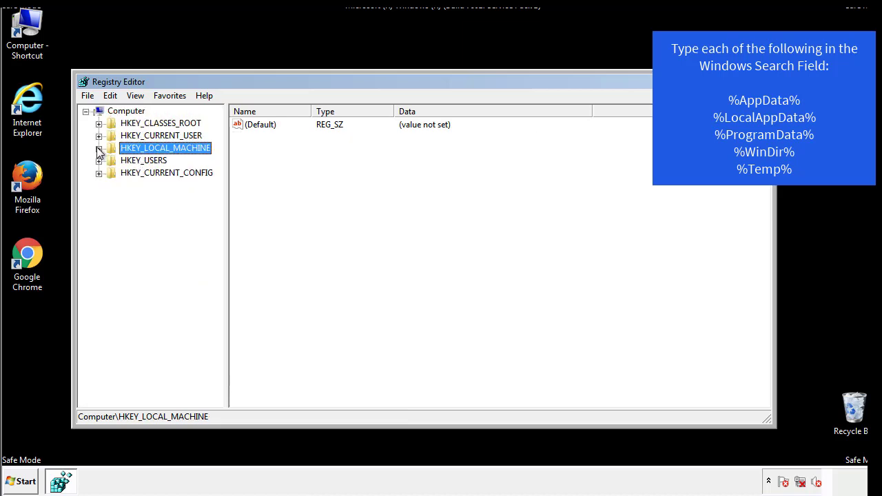
- Open the key HKEY_CURRENT_USER\Software\Microsoft\Windows\CurrentVersion\Run and check its values for suspicious entries
{"action": "left_click", "coordinate": [99, 137]}
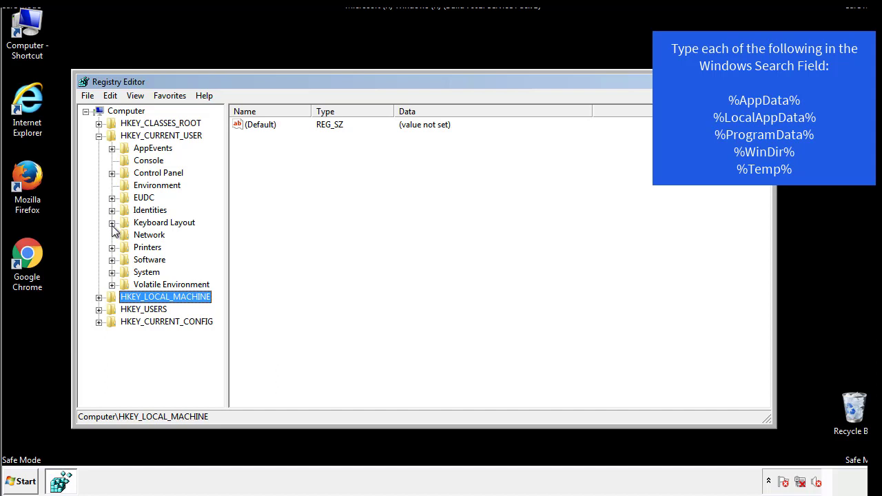
{"action": "left_click", "coordinate": [112, 260]}
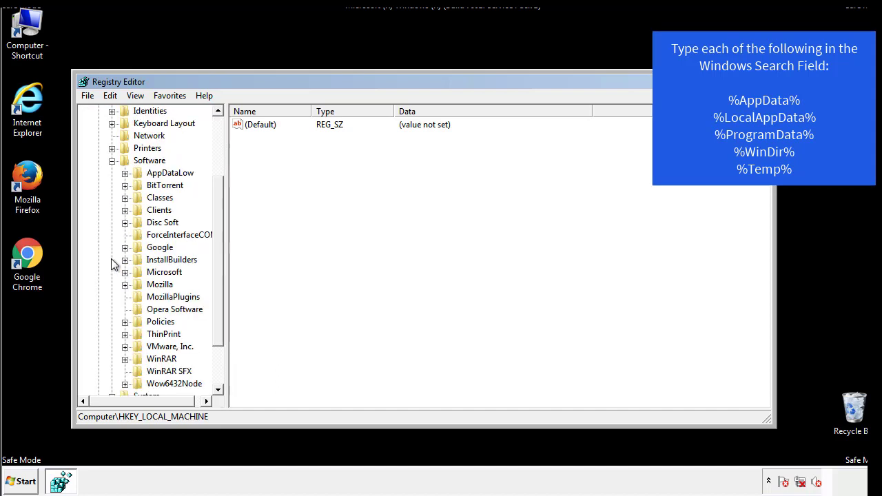
{"action": "left_click_drag", "start_coordinate": [217, 251], "coordinate": [217, 263]}
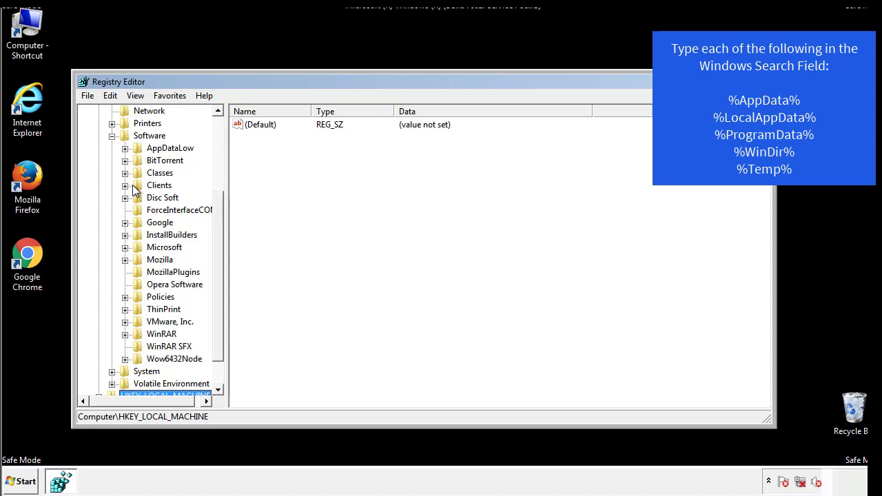
{"action": "left_click", "coordinate": [124, 247]}
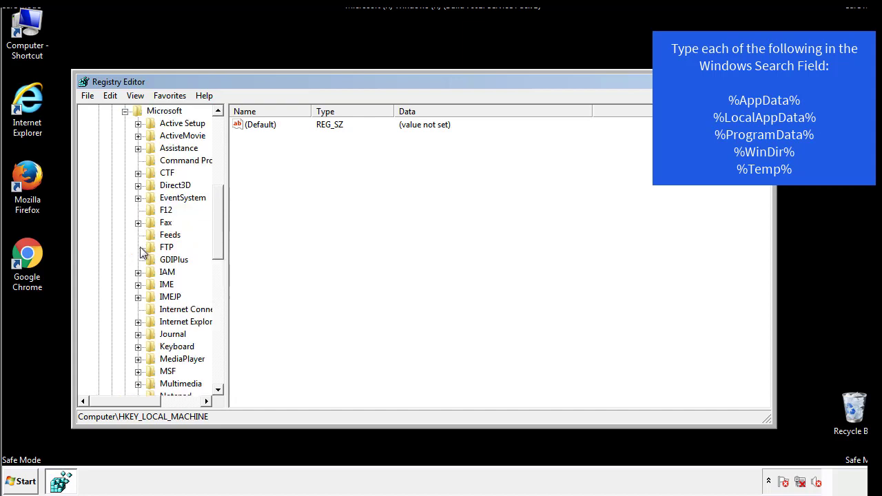
{"action": "left_click_drag", "start_coordinate": [217, 202], "coordinate": [217, 287]}
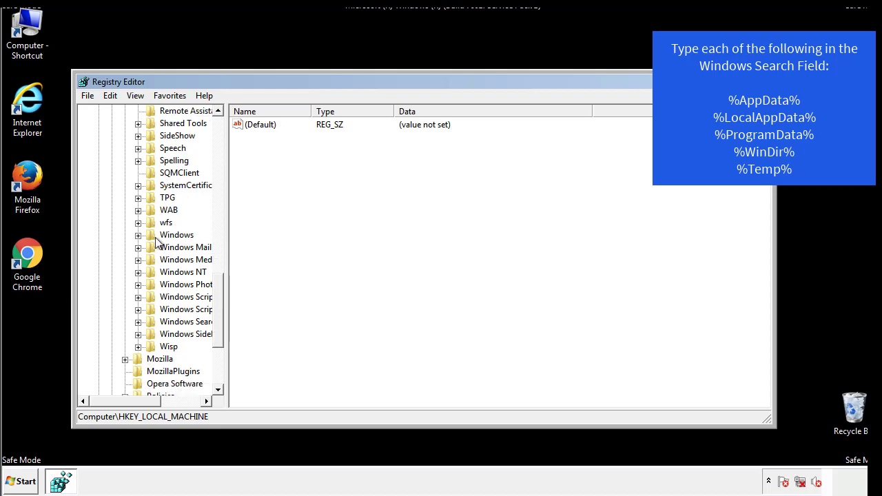
{"action": "left_click", "coordinate": [138, 235]}
{"action": "left_click", "coordinate": [151, 248]}
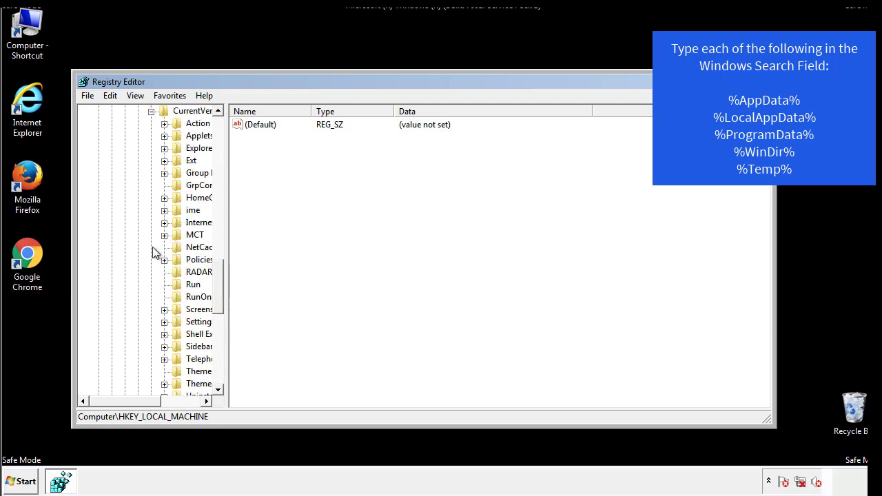
{"action": "left_click_drag", "start_coordinate": [134, 402], "coordinate": [155, 401]}
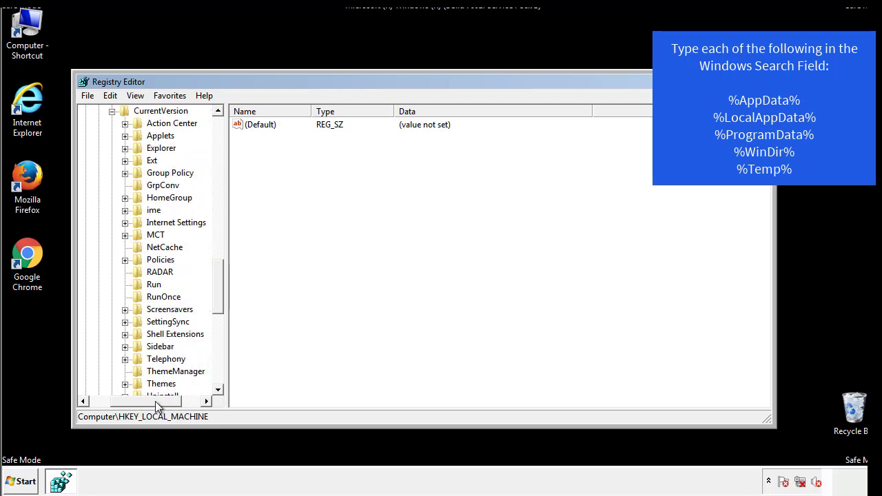
{"action": "left_click", "coordinate": [153, 285]}
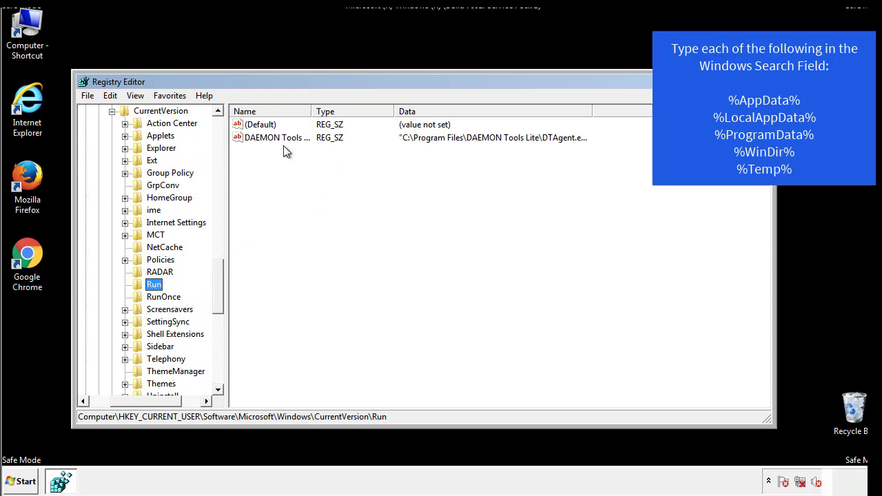
{"action": "left_click", "coordinate": [375, 158]}
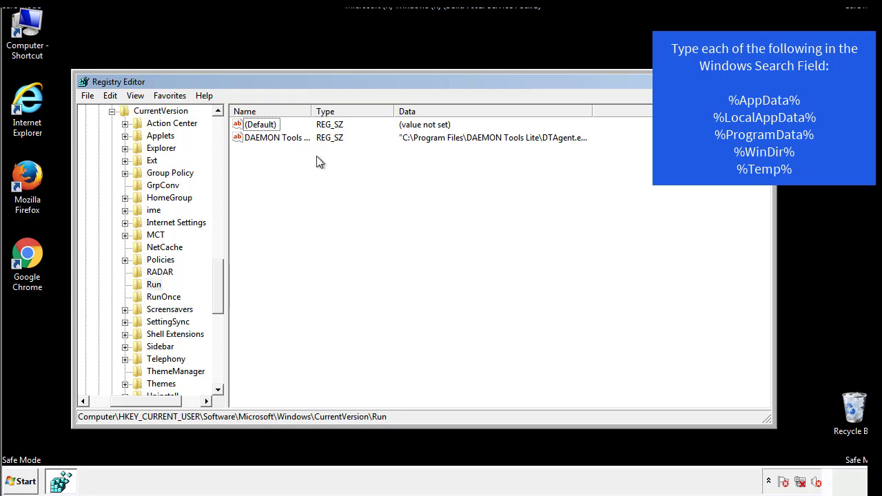
- Collapse the Windows key under HKEY_CURRENT_USER\Software\Microsoft and return to the start of the registry tree
{"action": "left_click_drag", "start_coordinate": [146, 399], "coordinate": [123, 401]}
{"action": "left_click_drag", "start_coordinate": [224, 299], "coordinate": [218, 287]}
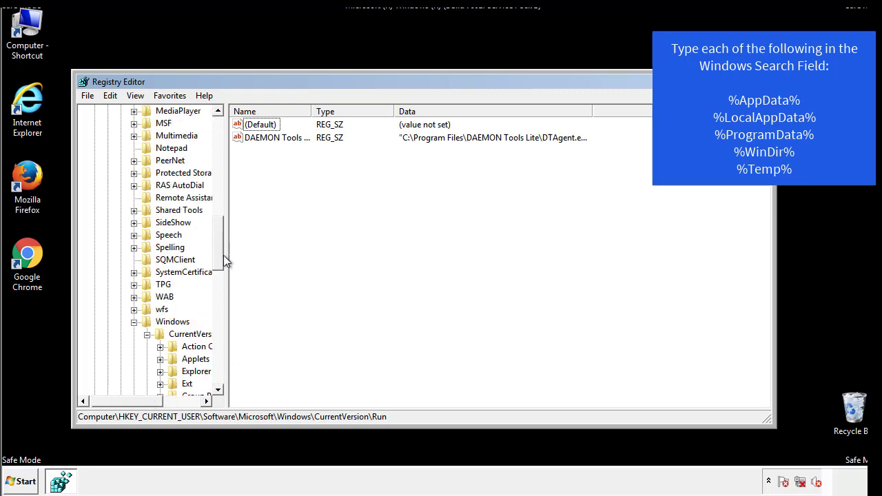
{"action": "left_click", "coordinate": [135, 323]}
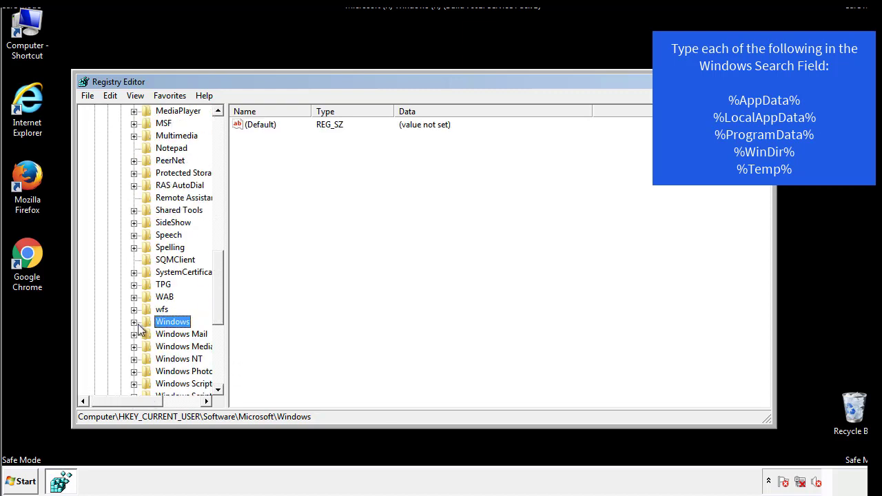
{"action": "left_click_drag", "start_coordinate": [221, 308], "coordinate": [222, 170]}
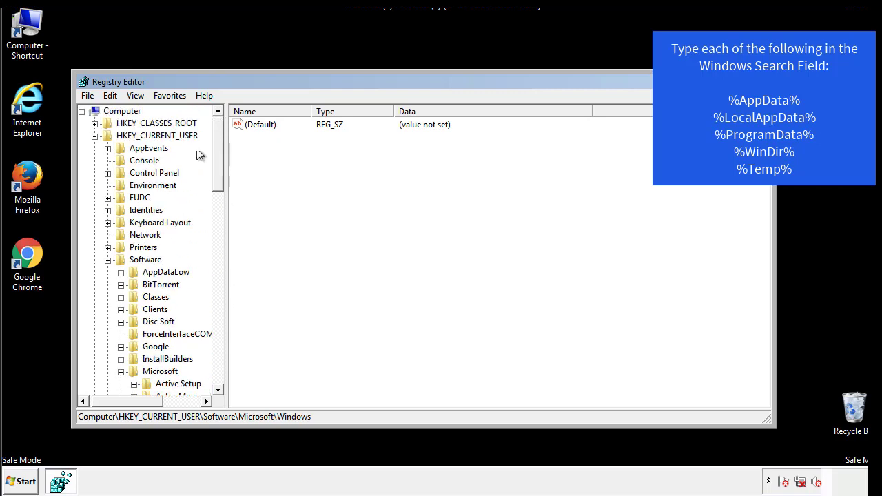
- Search the registry keys, values and data for %temp%
{"action": "left_click", "coordinate": [111, 97]}
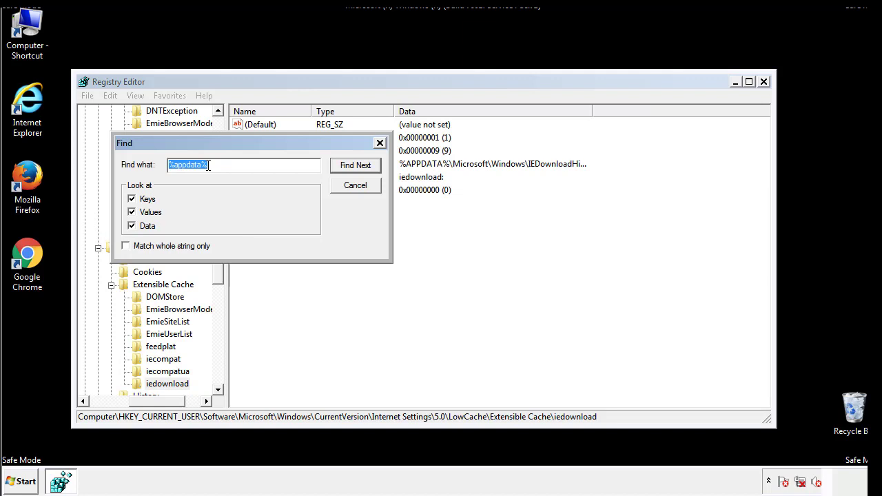
{"action": "type", "text": "%temp%"}
{"action": "key", "text": "Return"}
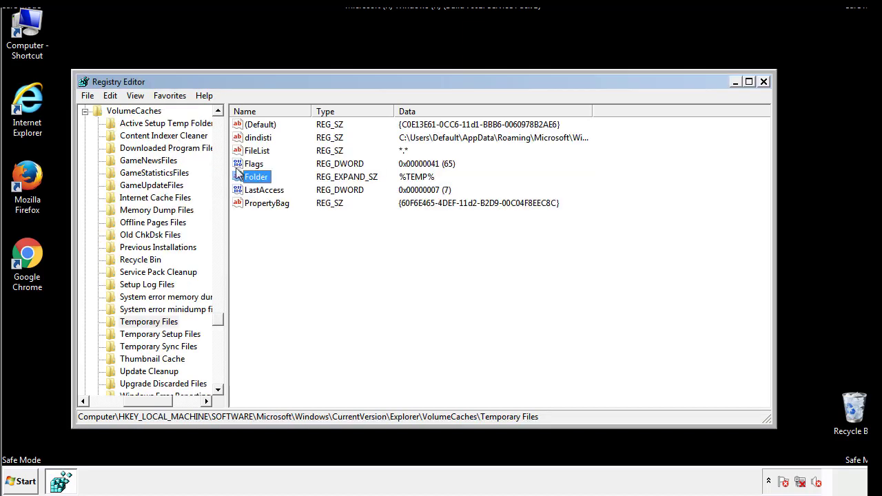
- Delete all values of the VolumeCaches\Temporary Files registry key, confirm the deletion, and close the registry editor
{"action": "left_click", "coordinate": [360, 241]}
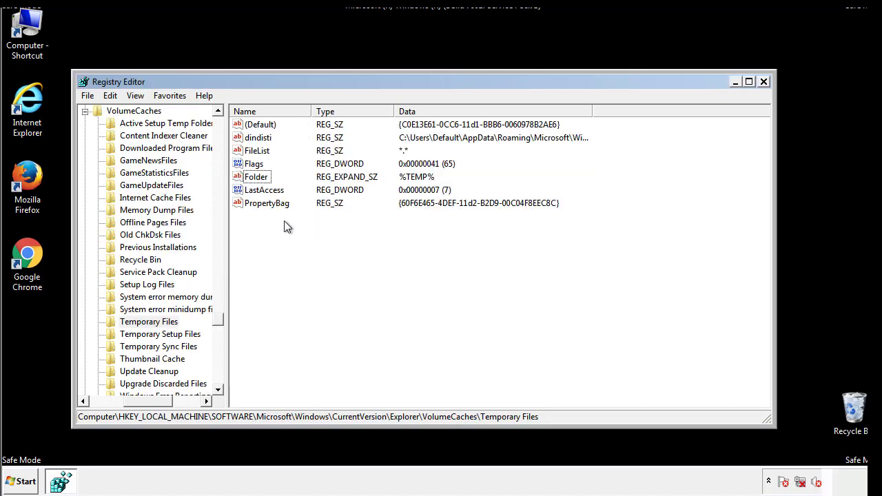
{"action": "left_click", "coordinate": [262, 201]}
{"action": "left_click_drag", "start_coordinate": [261, 202], "coordinate": [249, 124]}
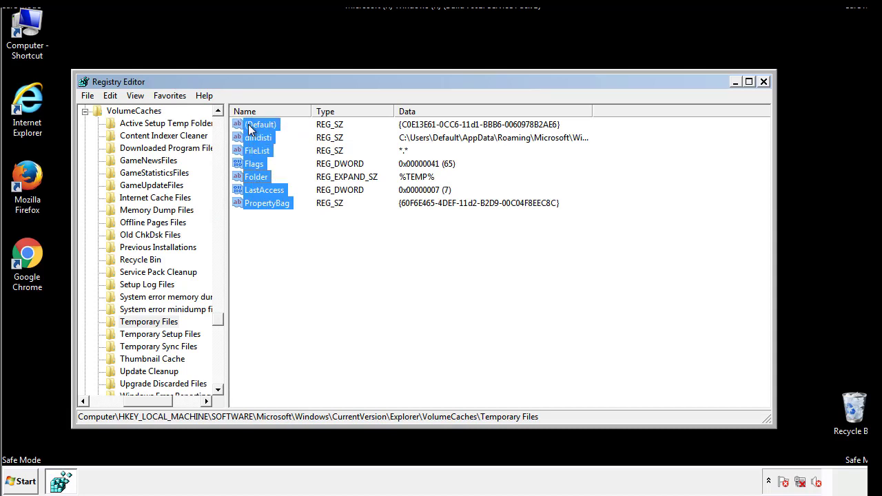
{"action": "right_click", "coordinate": [248, 124]}
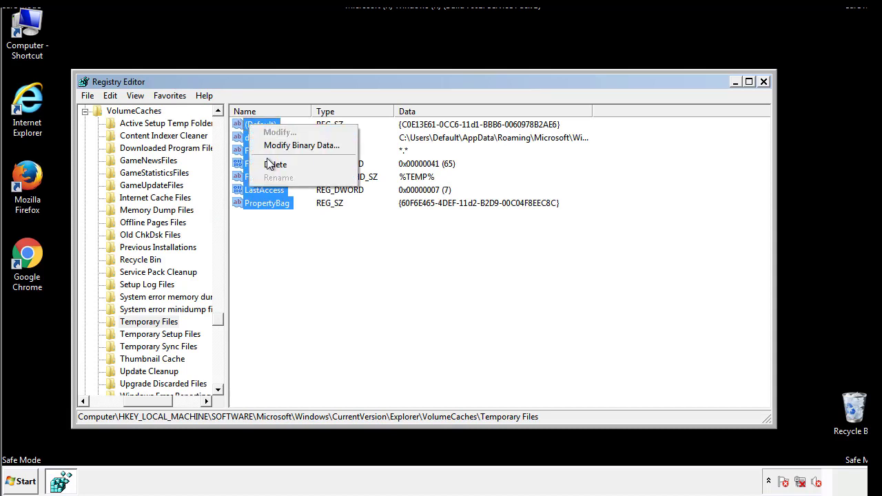
{"action": "left_click", "coordinate": [268, 163]}
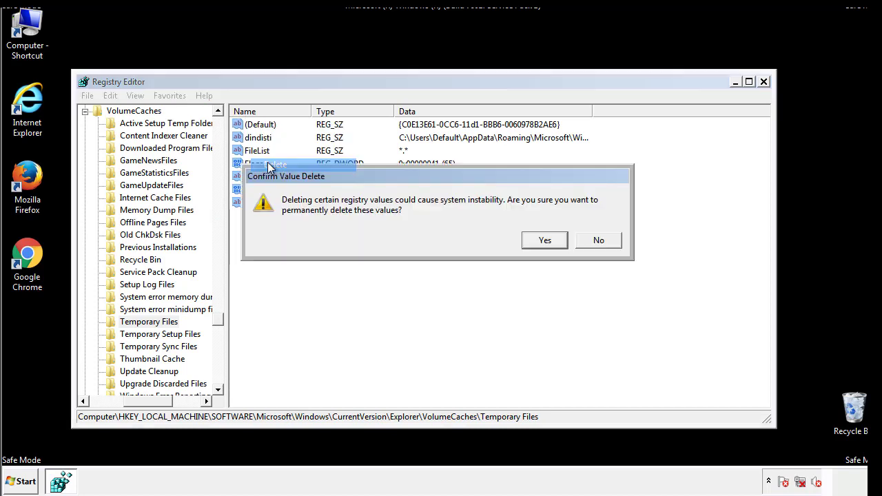
{"action": "left_click", "coordinate": [548, 239]}
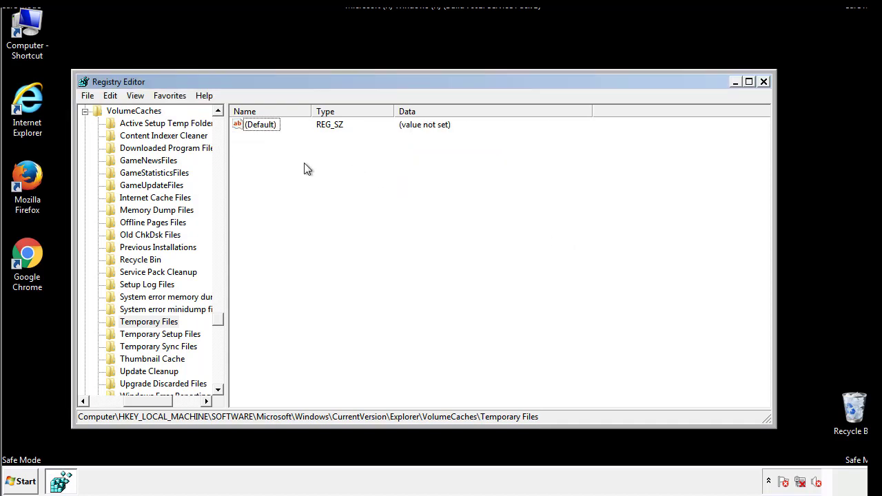
{"action": "left_click", "coordinate": [764, 82]}
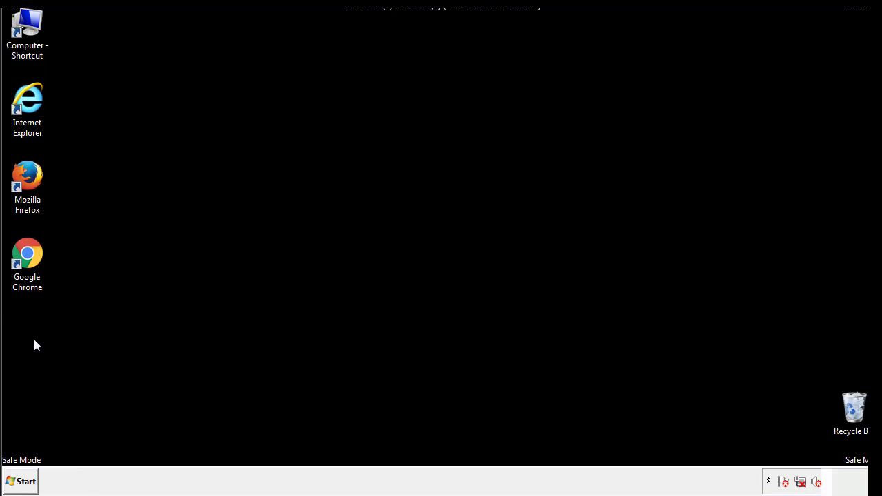
- Launch the System Configuration utility by searching for msconfig
{"action": "left_click", "coordinate": [18, 485]}
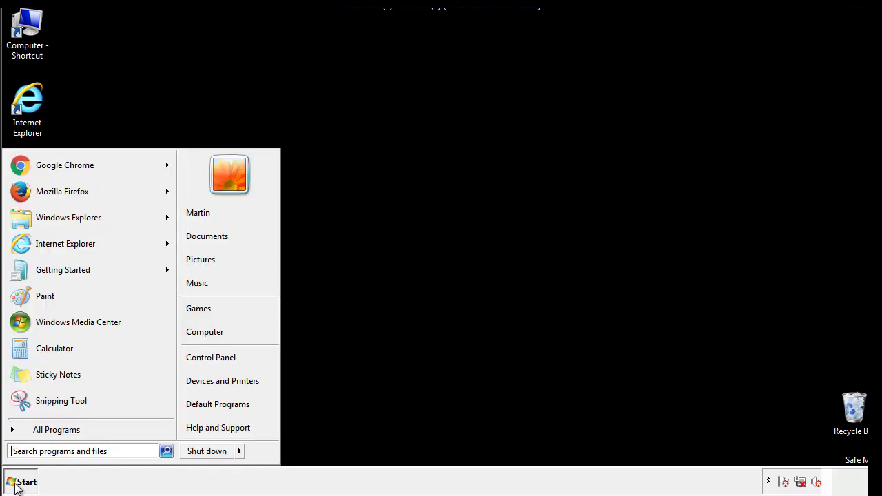
{"action": "left_click", "coordinate": [47, 451]}
{"action": "type", "text": "mscon"}
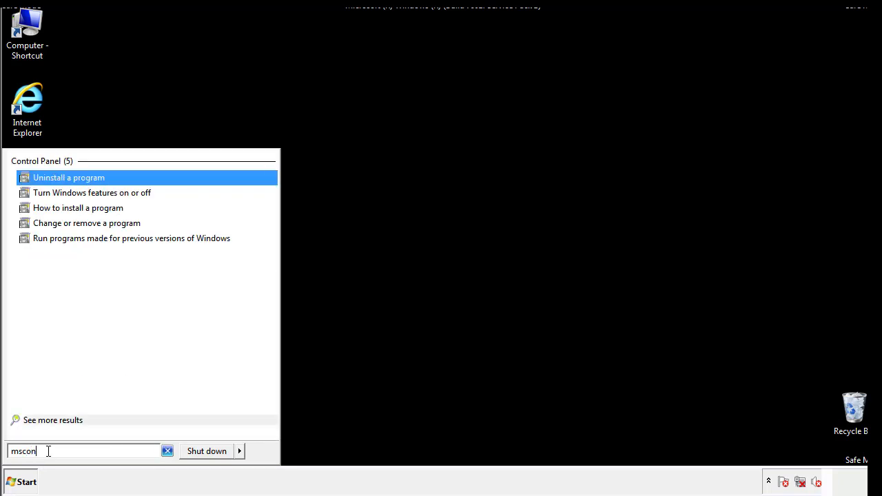
{"action": "type", "text": "fig"}
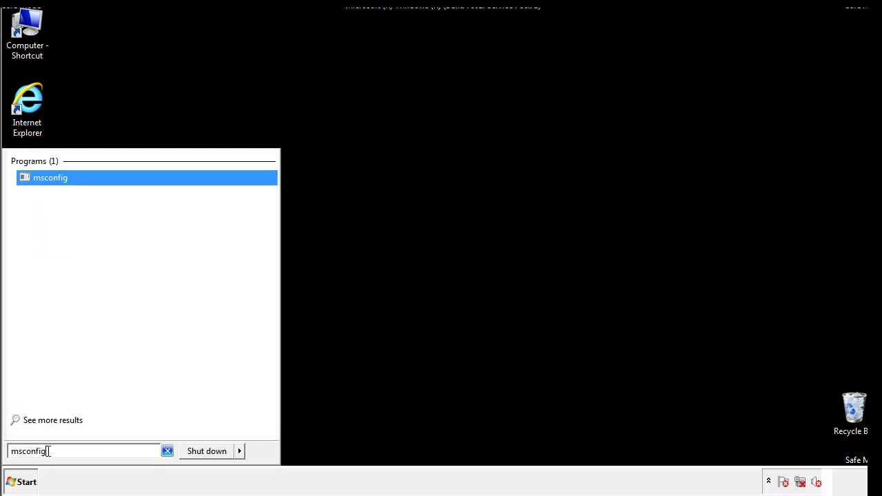
{"action": "key", "text": "Return"}
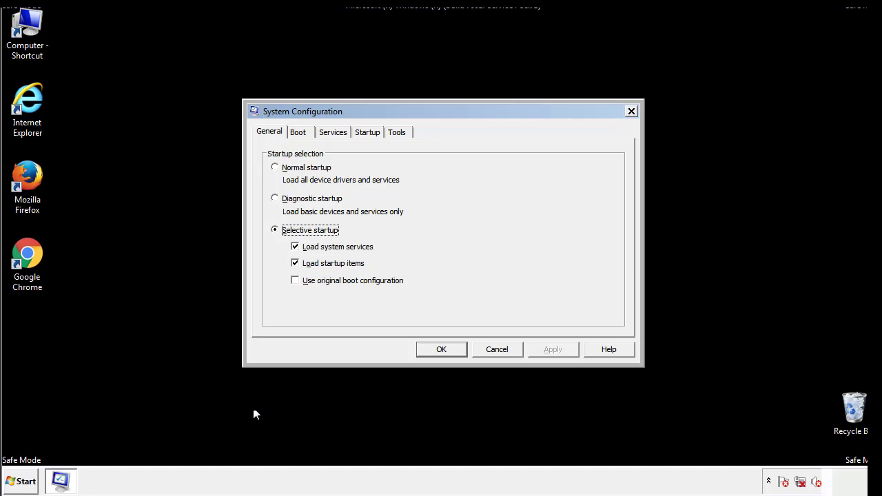
- Disable Safe boot in the boot options, apply the change and restart the computer
{"action": "left_click", "coordinate": [302, 133]}
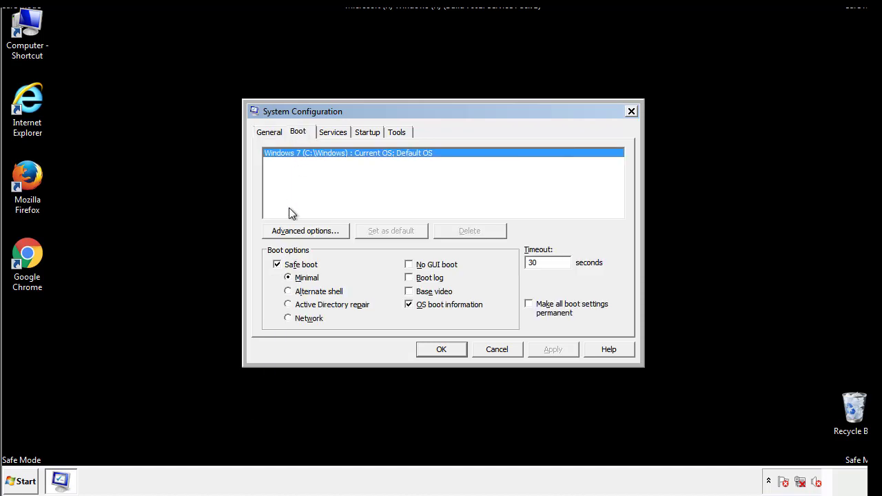
{"action": "left_click", "coordinate": [279, 264]}
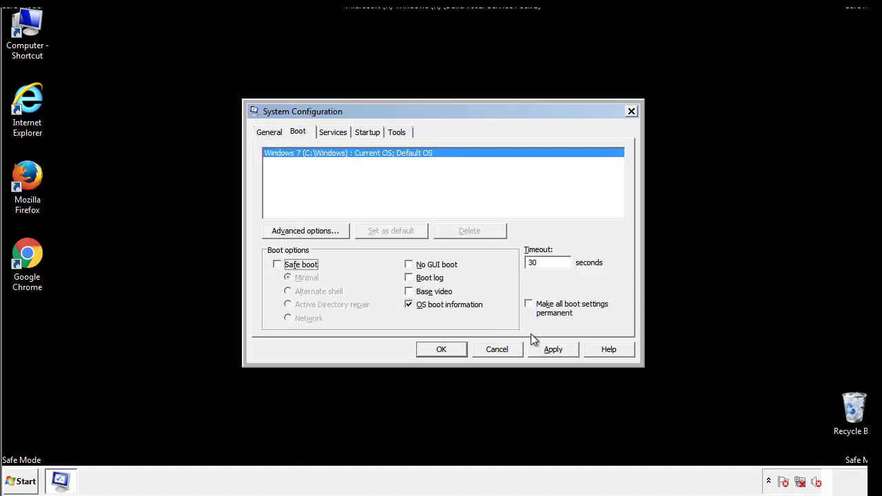
{"action": "left_click", "coordinate": [554, 348]}
{"action": "left_click", "coordinate": [440, 350]}
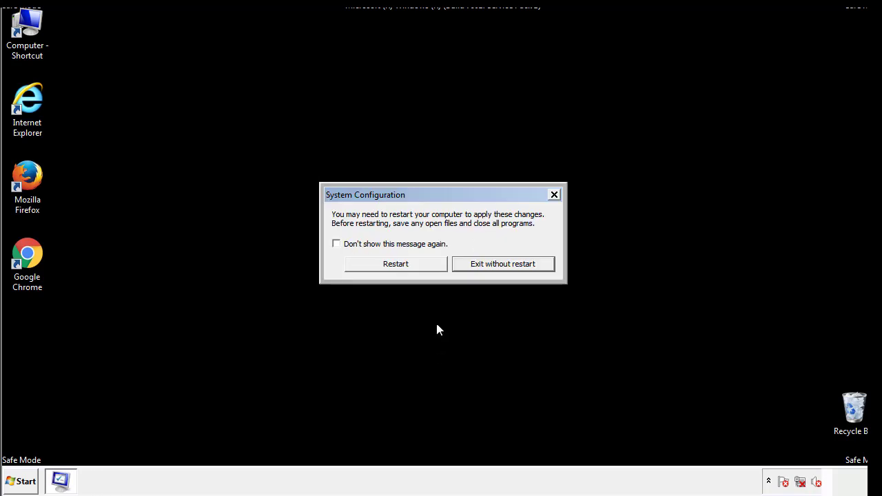
{"action": "left_click", "coordinate": [408, 269]}
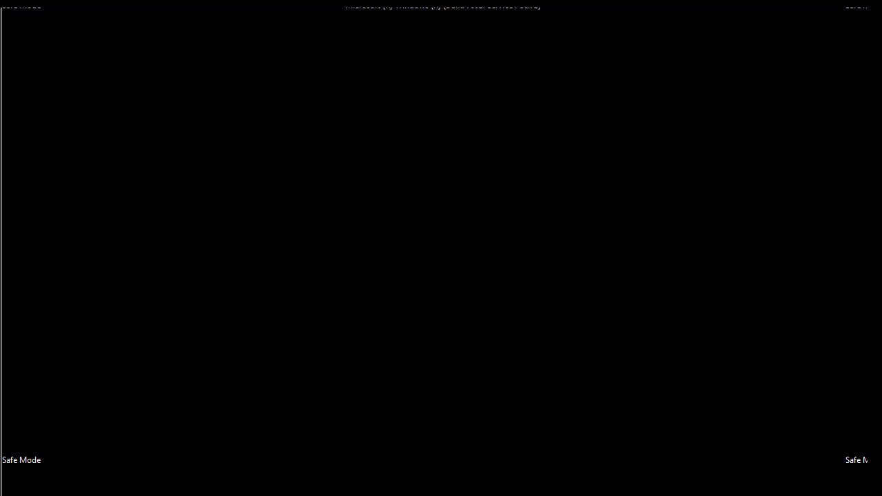